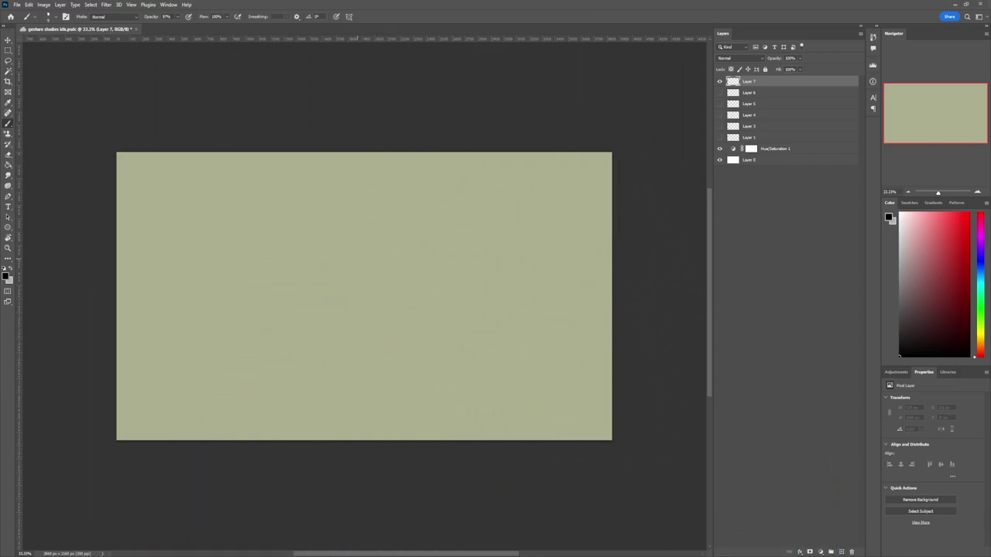
- Sketch a circular head with a jaw and a short neck and shoulder stroke near the canvas's upper centre
{"action": "key", "text": "z"}
{"action": "left_click_drag", "start_coordinate": [334, 281], "coordinate": [355, 284]}
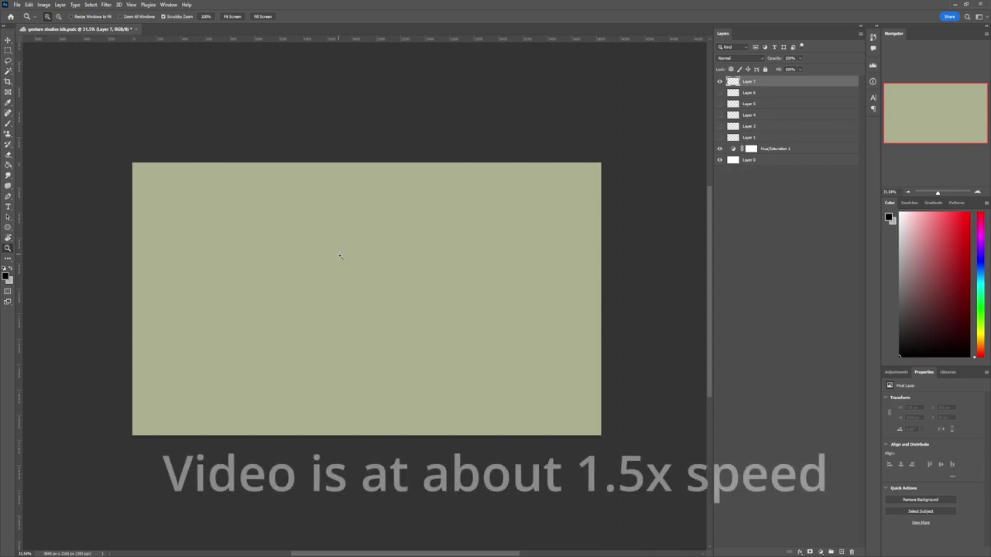
{"action": "left_click_drag", "start_coordinate": [340, 256], "coordinate": [373, 264]}
{"action": "key", "text": "b"}
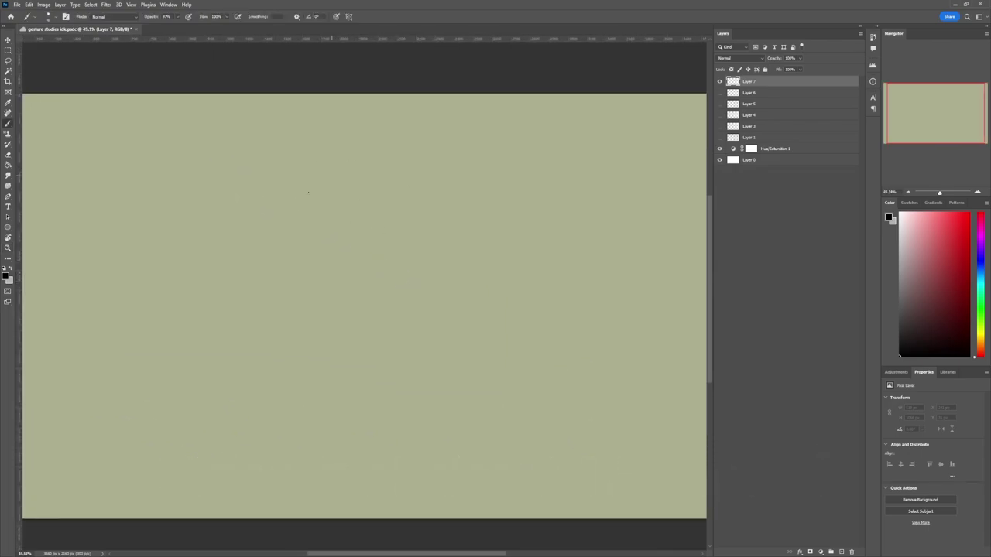
{"action": "mouse_move", "coordinate": [308, 192]}
{"action": "left_mouse_down"}
{"action": "mouse_move", "coordinate": [341, 232]}
{"action": "mouse_move", "coordinate": [322, 230]}
{"action": "mouse_move", "coordinate": [351, 249]}
{"action": "mouse_move", "coordinate": [332, 237]}
{"action": "mouse_move", "coordinate": [332, 251]}
{"action": "left_mouse_up"}
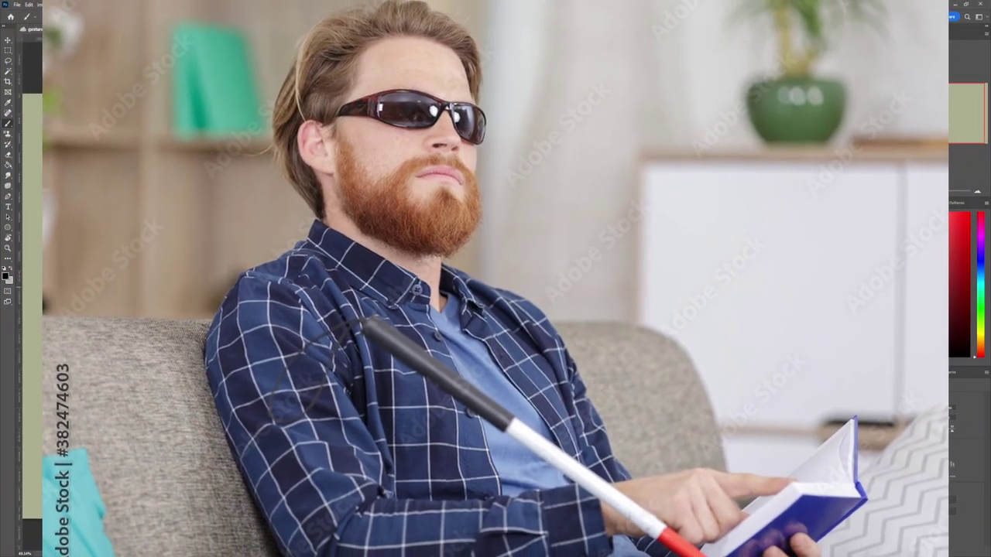
{"action": "left_click_drag", "start_coordinate": [315, 235], "coordinate": [296, 247]}
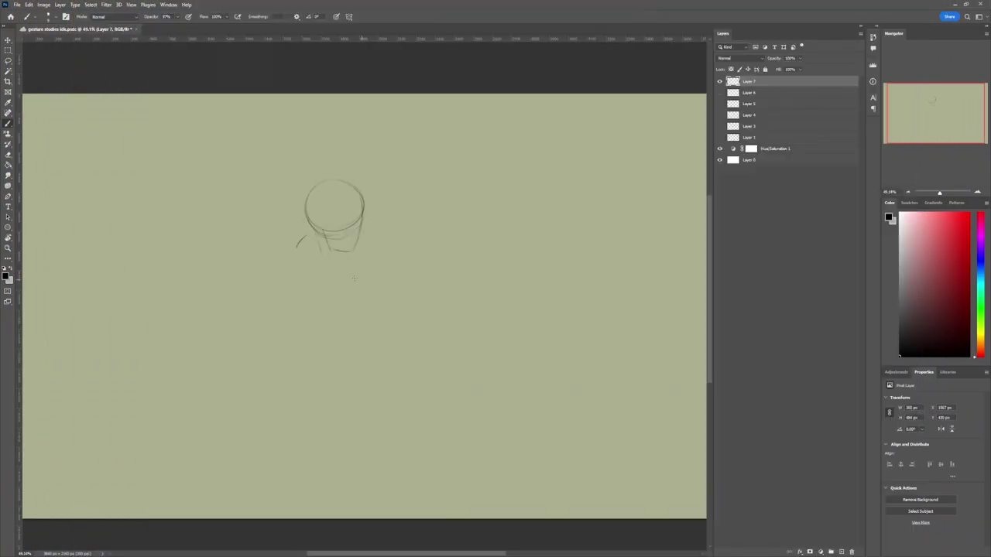
- Sketch the neck, both shoulders, the upper back and the start of the arms below the head
{"action": "mouse_move", "coordinate": [298, 244]}
{"action": "left_mouse_down"}
{"action": "mouse_move", "coordinate": [308, 269]}
{"action": "mouse_move", "coordinate": [365, 292]}
{"action": "left_mouse_up"}
{"action": "mouse_move", "coordinate": [354, 252]}
{"action": "left_mouse_down"}
{"action": "mouse_move", "coordinate": [374, 265]}
{"action": "mouse_move", "coordinate": [382, 290]}
{"action": "mouse_move", "coordinate": [343, 305]}
{"action": "mouse_move", "coordinate": [378, 284]}
{"action": "mouse_move", "coordinate": [353, 281]}
{"action": "mouse_move", "coordinate": [372, 326]}
{"action": "left_mouse_up"}
{"action": "left_click_drag", "start_coordinate": [388, 288], "coordinate": [396, 304]}
{"action": "left_click_drag", "start_coordinate": [348, 300], "coordinate": [357, 320]}
{"action": "left_click_drag", "start_coordinate": [298, 241], "coordinate": [300, 308]}
{"action": "left_click_drag", "start_coordinate": [313, 266], "coordinate": [315, 310]}
{"action": "left_click_drag", "start_coordinate": [318, 235], "coordinate": [317, 246]}
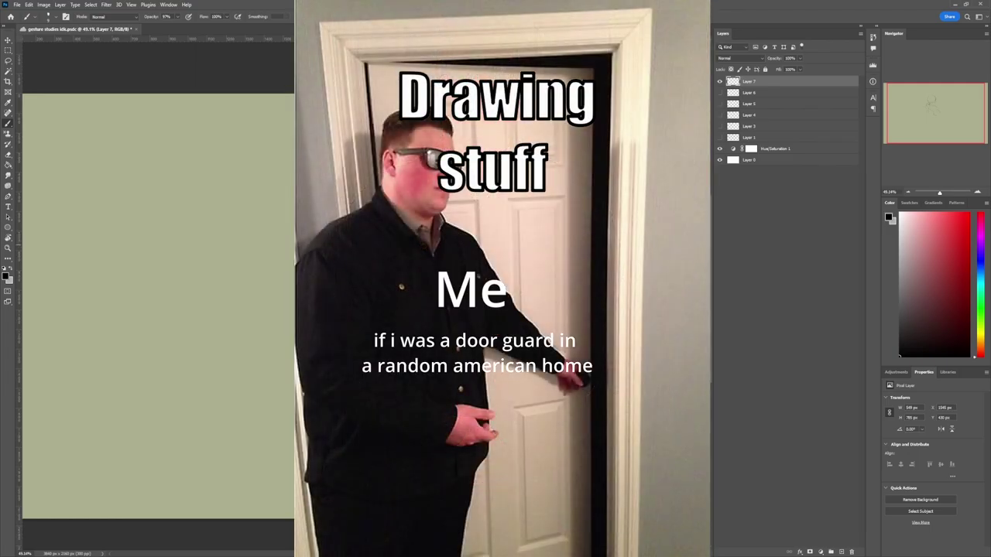
- Erase stray marks at the left shoulder, and shrink the sketch slightly and shift it upward with Free Transform
{"action": "key", "text": "e"}
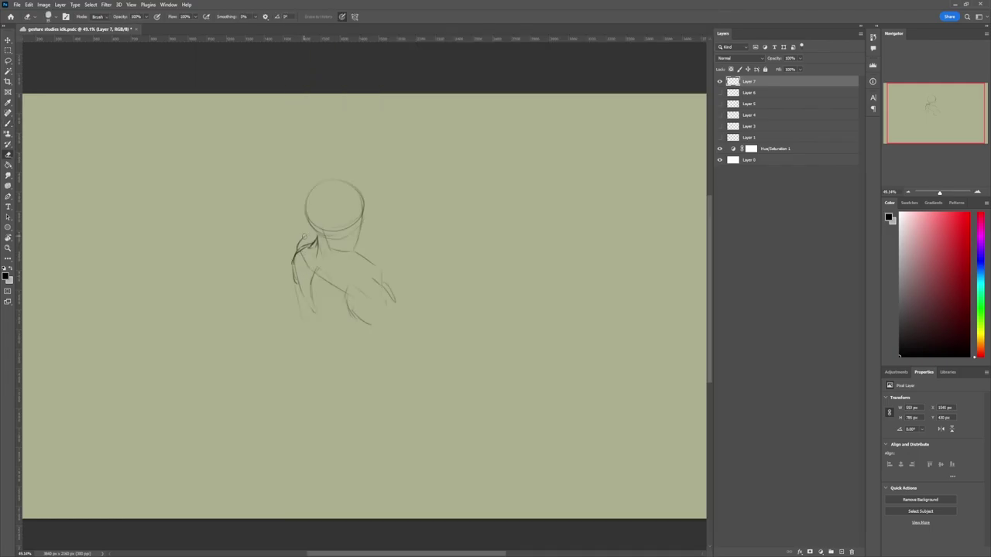
{"action": "left_click_drag", "start_coordinate": [295, 271], "coordinate": [296, 284]}
{"action": "key", "text": "z"}
{"action": "left_click_drag", "start_coordinate": [353, 298], "coordinate": [418, 271]}
{"action": "key", "text": "ctrl+t"}
{"action": "left_click_drag", "start_coordinate": [390, 331], "coordinate": [368, 270]}
{"action": "key", "text": "Return"}
- Draw the back's side contours down to the waist and the extended right arm ending in a fist
{"action": "key", "text": "b"}
{"action": "left_click_drag", "start_coordinate": [279, 244], "coordinate": [304, 302]}
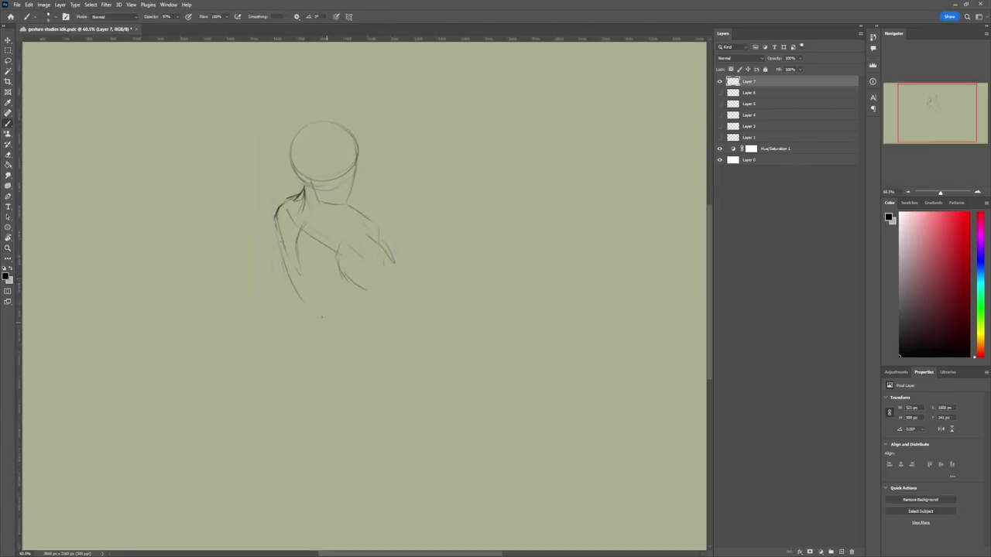
{"action": "mouse_move", "coordinate": [297, 257]}
{"action": "left_mouse_down"}
{"action": "mouse_move", "coordinate": [303, 289]}
{"action": "mouse_move", "coordinate": [322, 316]}
{"action": "mouse_move", "coordinate": [305, 306]}
{"action": "mouse_move", "coordinate": [328, 329]}
{"action": "mouse_move", "coordinate": [374, 331]}
{"action": "left_mouse_up"}
{"action": "mouse_move", "coordinate": [353, 246]}
{"action": "left_mouse_down"}
{"action": "mouse_move", "coordinate": [392, 268]}
{"action": "mouse_move", "coordinate": [385, 334]}
{"action": "left_mouse_up"}
{"action": "mouse_move", "coordinate": [394, 288]}
{"action": "left_mouse_down"}
{"action": "mouse_move", "coordinate": [451, 344]}
{"action": "mouse_move", "coordinate": [443, 370]}
{"action": "left_mouse_up"}
{"action": "mouse_move", "coordinate": [444, 334]}
{"action": "left_mouse_down"}
{"action": "mouse_move", "coordinate": [473, 375]}
{"action": "mouse_move", "coordinate": [458, 351]}
{"action": "mouse_move", "coordinate": [483, 350]}
{"action": "mouse_move", "coordinate": [483, 380]}
{"action": "left_mouse_up"}
{"action": "mouse_move", "coordinate": [477, 390]}
{"action": "left_mouse_down"}
{"action": "mouse_move", "coordinate": [447, 382]}
{"action": "mouse_move", "coordinate": [476, 350]}
{"action": "mouse_move", "coordinate": [469, 385]}
{"action": "left_mouse_up"}
{"action": "key", "text": "ctrl+z"}
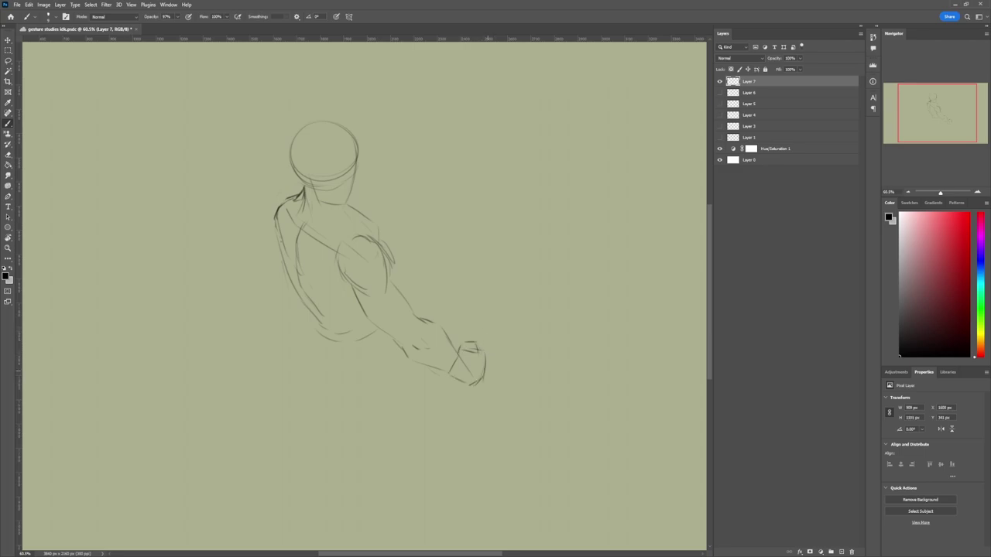
- Refine the fist, darken the right shoulder and upper arm outline, and erase the surplus shoulder lines
{"action": "left_click_drag", "start_coordinate": [473, 349], "coordinate": [483, 352]}
{"action": "left_click_drag", "start_coordinate": [387, 276], "coordinate": [396, 286]}
{"action": "mouse_move", "coordinate": [382, 254]}
{"action": "left_mouse_down"}
{"action": "mouse_move", "coordinate": [355, 212]}
{"action": "mouse_move", "coordinate": [335, 209]}
{"action": "mouse_move", "coordinate": [353, 219]}
{"action": "mouse_move", "coordinate": [350, 207]}
{"action": "mouse_move", "coordinate": [391, 267]}
{"action": "left_mouse_up"}
{"action": "key", "text": "e"}
{"action": "key", "text": "b"}
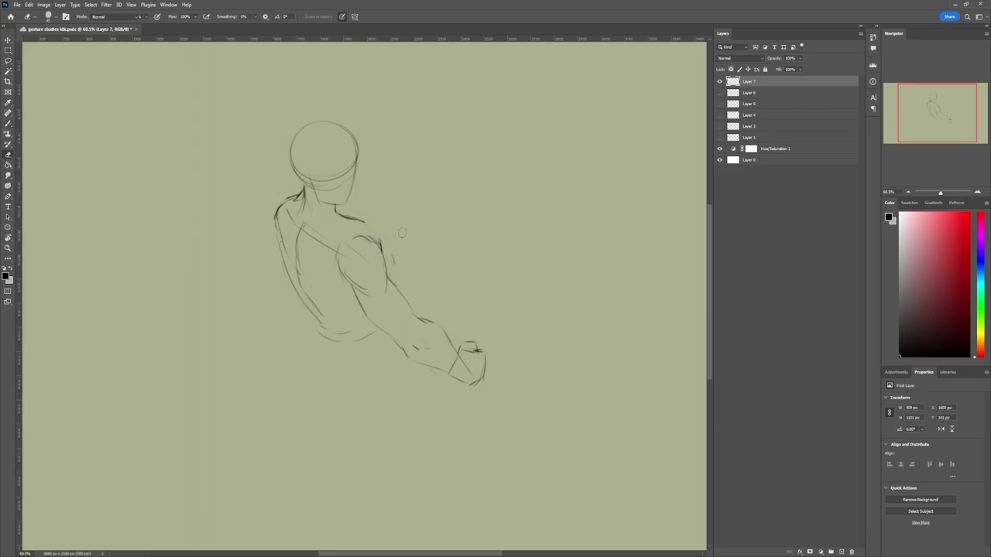
{"action": "mouse_move", "coordinate": [338, 212]}
{"action": "left_mouse_down"}
{"action": "mouse_move", "coordinate": [365, 226]}
{"action": "mouse_move", "coordinate": [391, 278]}
{"action": "left_mouse_up"}
{"action": "key", "text": "e"}
{"action": "left_click_drag", "start_coordinate": [348, 215], "coordinate": [372, 228]}
{"action": "key", "text": "b"}
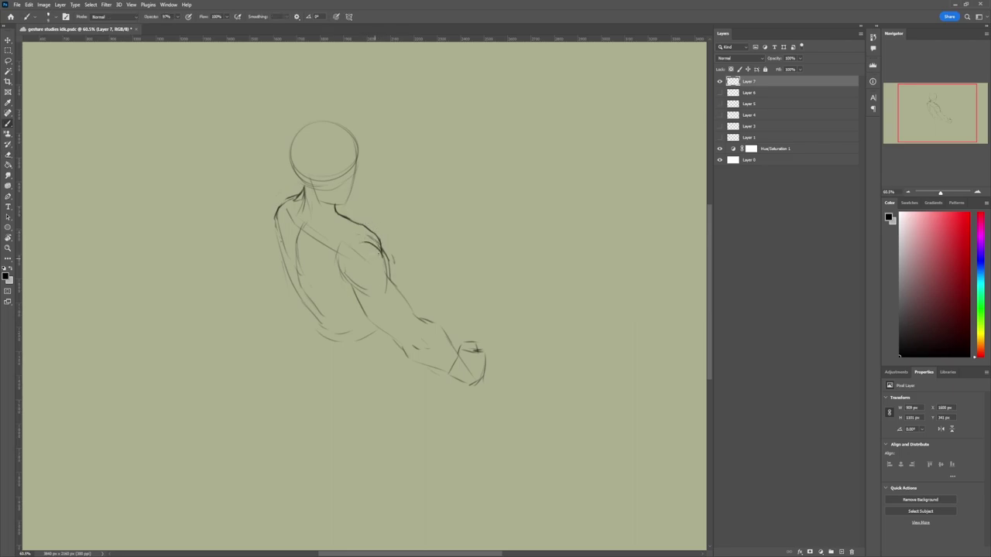
- Redraw the contour between the back and right arm, and add back muscle and waist lines
{"action": "key", "text": "ctrl+z"}
{"action": "mouse_move", "coordinate": [363, 236]}
{"action": "left_mouse_down"}
{"action": "mouse_move", "coordinate": [383, 254]}
{"action": "mouse_move", "coordinate": [358, 291]}
{"action": "left_mouse_up"}
{"action": "key", "text": "ctrl+z"}
{"action": "mouse_move", "coordinate": [299, 251]}
{"action": "left_mouse_down"}
{"action": "mouse_move", "coordinate": [296, 277]}
{"action": "mouse_move", "coordinate": [319, 266]}
{"action": "left_mouse_up"}
{"action": "mouse_move", "coordinate": [328, 308]}
{"action": "left_mouse_down"}
{"action": "mouse_move", "coordinate": [343, 312]}
{"action": "mouse_move", "coordinate": [314, 332]}
{"action": "mouse_move", "coordinate": [320, 349]}
{"action": "left_mouse_up"}
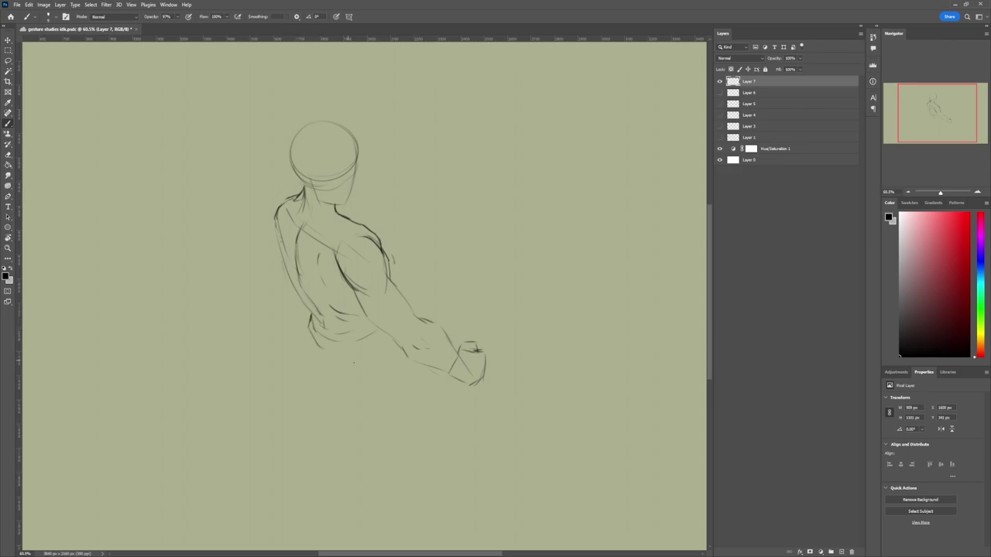
- Sketch the waistline, the right buttock and the right leg down past the knee
{"action": "left_click_drag", "start_coordinate": [382, 339], "coordinate": [367, 347]}
{"action": "left_click_drag", "start_coordinate": [399, 379], "coordinate": [375, 394]}
{"action": "left_click_drag", "start_coordinate": [408, 360], "coordinate": [407, 381]}
{"action": "left_click_drag", "start_coordinate": [354, 398], "coordinate": [364, 421]}
{"action": "left_click_drag", "start_coordinate": [410, 372], "coordinate": [405, 432]}
{"action": "left_click_drag", "start_coordinate": [356, 409], "coordinate": [382, 458]}
{"action": "mouse_move", "coordinate": [414, 408]}
{"action": "left_mouse_down"}
{"action": "mouse_move", "coordinate": [391, 469]}
{"action": "mouse_move", "coordinate": [408, 534]}
{"action": "left_mouse_up"}
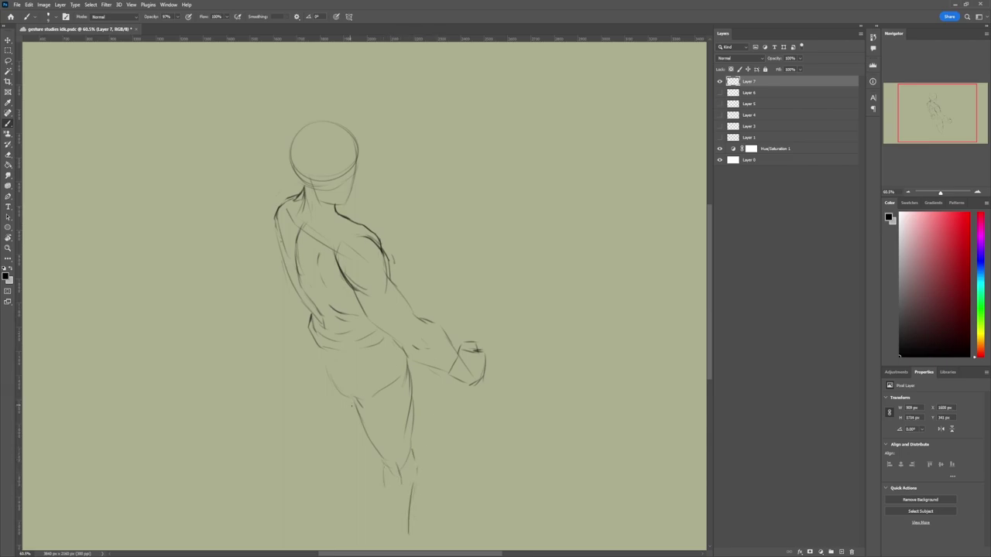
- Sketch the left buttock and thigh, and scale the whole figure down and reposition it with Free Transform
{"action": "left_click_drag", "start_coordinate": [310, 349], "coordinate": [320, 411]}
{"action": "mouse_move", "coordinate": [312, 348]}
{"action": "left_mouse_down"}
{"action": "mouse_move", "coordinate": [307, 385]}
{"action": "mouse_move", "coordinate": [362, 403]}
{"action": "mouse_move", "coordinate": [335, 382]}
{"action": "mouse_move", "coordinate": [333, 362]}
{"action": "mouse_move", "coordinate": [310, 403]}
{"action": "mouse_move", "coordinate": [333, 422]}
{"action": "left_mouse_up"}
{"action": "mouse_move", "coordinate": [325, 421]}
{"action": "left_mouse_down"}
{"action": "mouse_move", "coordinate": [367, 458]}
{"action": "mouse_move", "coordinate": [333, 475]}
{"action": "left_mouse_up"}
{"action": "key", "text": "ctrl+t"}
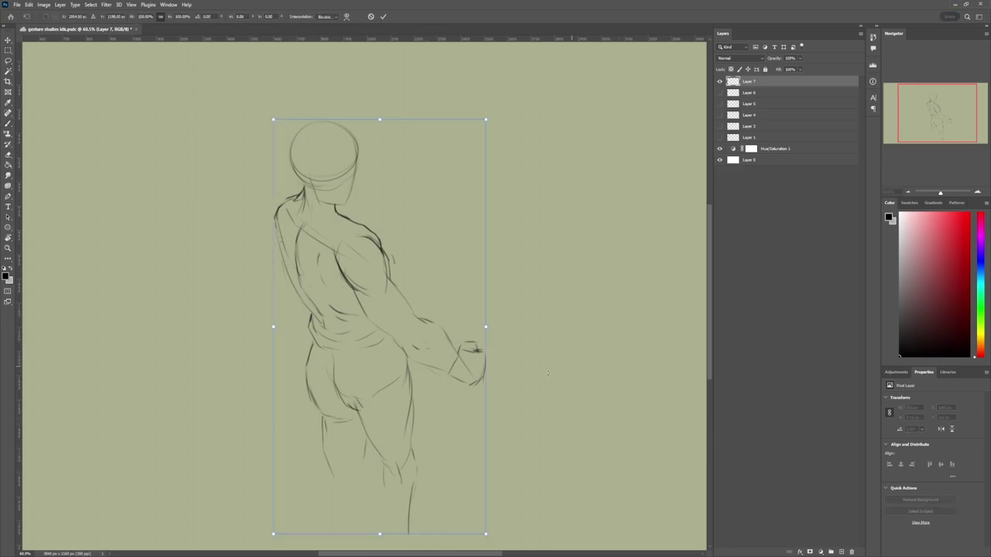
{"action": "left_click_drag", "start_coordinate": [486, 533], "coordinate": [433, 429]}
{"action": "left_click_drag", "start_coordinate": [399, 391], "coordinate": [425, 370]}
{"action": "key", "text": "Return"}
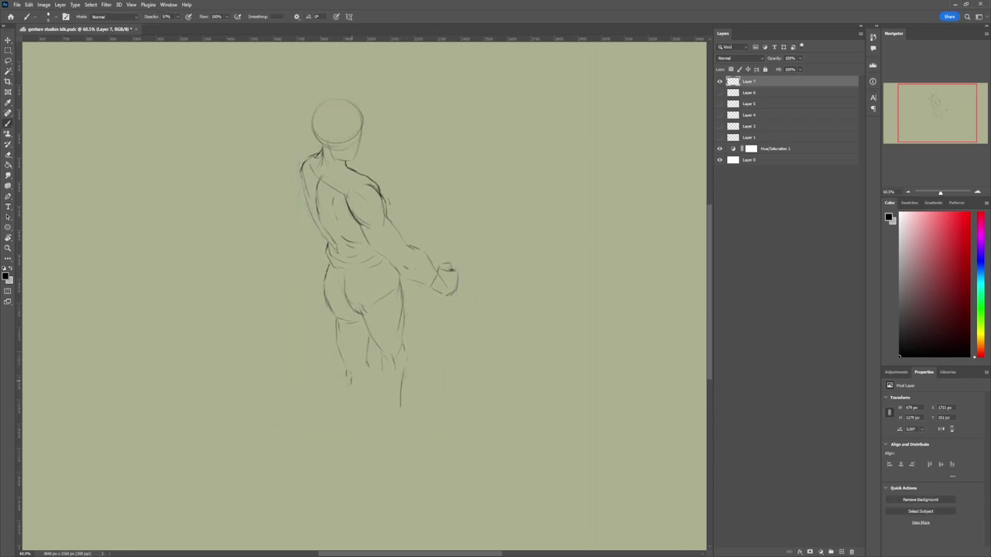
- Draw the left calf down to the ankle and the right knee with the start of its calf
{"action": "mouse_move", "coordinate": [366, 384]}
{"action": "left_mouse_down"}
{"action": "mouse_move", "coordinate": [361, 421]}
{"action": "mouse_move", "coordinate": [344, 395]}
{"action": "mouse_move", "coordinate": [339, 409]}
{"action": "mouse_move", "coordinate": [346, 458]}
{"action": "left_mouse_up"}
{"action": "left_click_drag", "start_coordinate": [364, 415], "coordinate": [360, 461]}
{"action": "mouse_move", "coordinate": [367, 383]}
{"action": "left_mouse_down"}
{"action": "mouse_move", "coordinate": [362, 472]}
{"action": "mouse_move", "coordinate": [341, 413]}
{"action": "mouse_move", "coordinate": [352, 471]}
{"action": "left_mouse_up"}
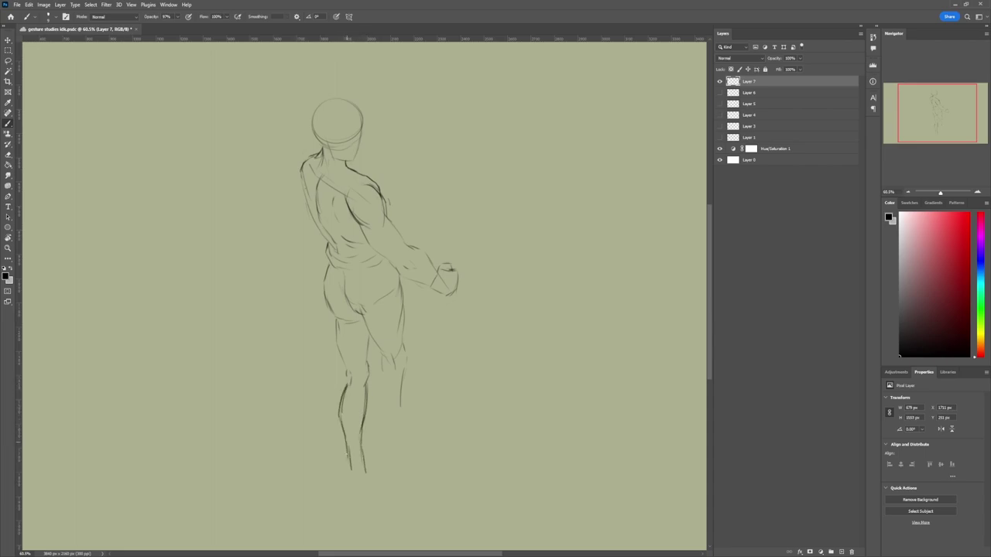
{"action": "mouse_move", "coordinate": [405, 354]}
{"action": "left_mouse_down"}
{"action": "mouse_move", "coordinate": [404, 409]}
{"action": "mouse_move", "coordinate": [380, 384]}
{"action": "left_mouse_up"}
{"action": "left_click_drag", "start_coordinate": [382, 388], "coordinate": [385, 409]}
- Lasso the left lower leg and shorten it with Free Transform
{"action": "key", "text": "l"}
{"action": "mouse_move", "coordinate": [389, 467]}
{"action": "left_mouse_down"}
{"action": "mouse_move", "coordinate": [325, 404]}
{"action": "mouse_move", "coordinate": [385, 380]}
{"action": "left_mouse_up"}
{"action": "key", "text": "ctrl+t"}
{"action": "left_click_drag", "start_coordinate": [354, 482], "coordinate": [353, 462]}
{"action": "key", "text": "Return"}
{"action": "key", "text": "ctrl+d"}
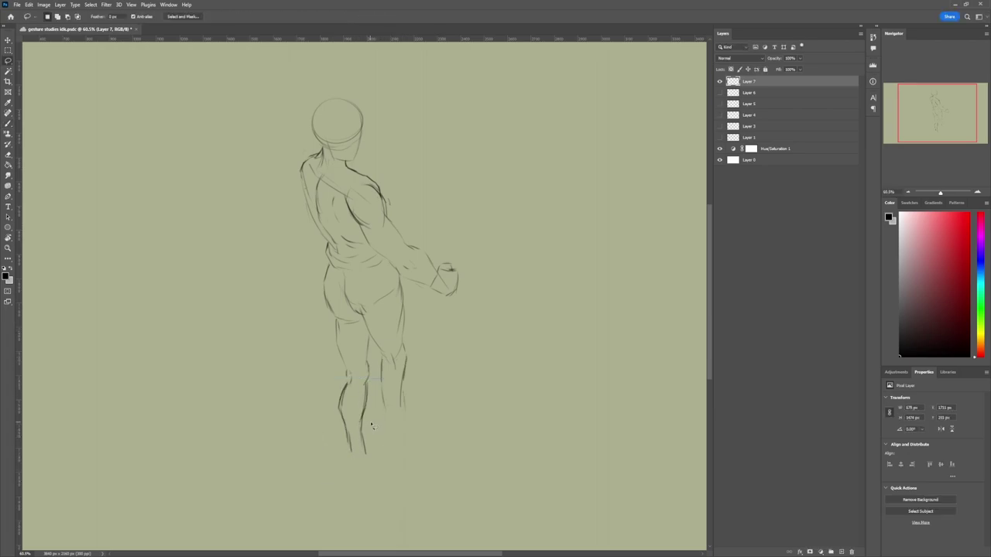
- Draw the right knee details and extend the right calf down to the ankle
{"action": "key", "text": "b"}
{"action": "left_click_drag", "start_coordinate": [394, 363], "coordinate": [395, 375]}
{"action": "mouse_move", "coordinate": [382, 356]}
{"action": "left_mouse_down"}
{"action": "mouse_move", "coordinate": [382, 370]}
{"action": "mouse_move", "coordinate": [406, 377]}
{"action": "left_mouse_up"}
{"action": "mouse_move", "coordinate": [401, 395]}
{"action": "left_mouse_down"}
{"action": "mouse_move", "coordinate": [401, 425]}
{"action": "mouse_move", "coordinate": [387, 427]}
{"action": "left_mouse_up"}
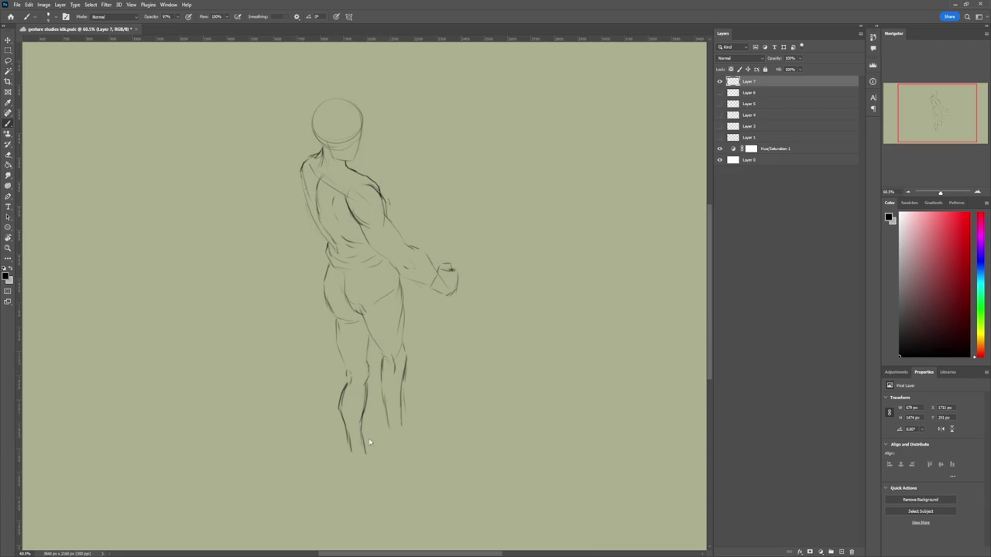
- Sketch both feet, with the left one seen from behind and the right one pointing sideways
{"action": "key", "text": "e"}
{"action": "key", "text": "b"}
{"action": "left_click_drag", "start_coordinate": [374, 438], "coordinate": [368, 448]}
{"action": "left_click_drag", "start_coordinate": [369, 447], "coordinate": [366, 457]}
{"action": "mouse_move", "coordinate": [389, 423]}
{"action": "left_mouse_down"}
{"action": "mouse_move", "coordinate": [391, 440]}
{"action": "mouse_move", "coordinate": [416, 455]}
{"action": "mouse_move", "coordinate": [414, 437]}
{"action": "mouse_move", "coordinate": [425, 439]}
{"action": "mouse_move", "coordinate": [422, 455]}
{"action": "left_mouse_up"}
{"action": "key", "text": "e"}
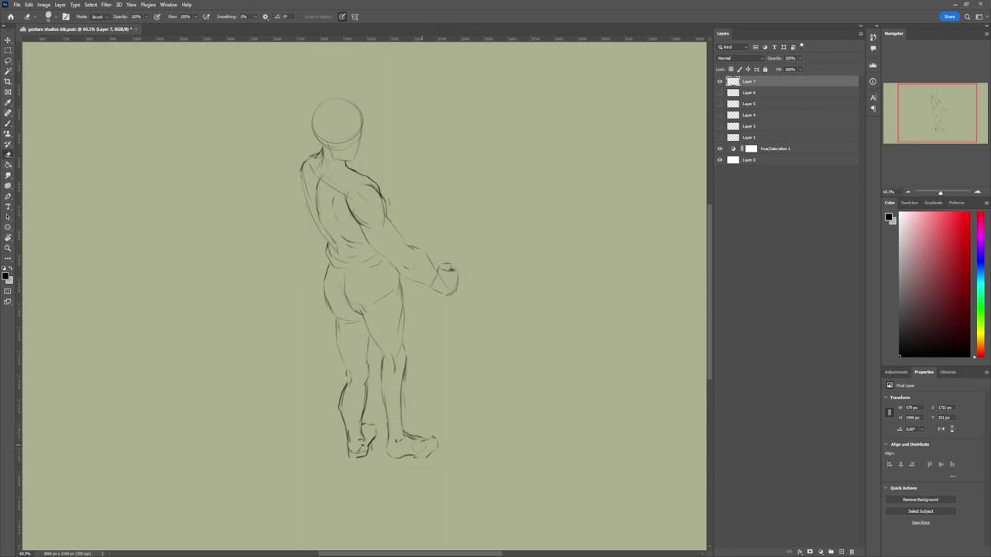
- Lasso the foot area, and make the right foot smaller and reposition it with Free Transform
{"action": "key", "text": "l"}
{"action": "left_click_drag", "start_coordinate": [449, 433], "coordinate": [456, 420]}
{"action": "key", "text": "ctrl+t"}
{"action": "left_click_drag", "start_coordinate": [462, 473], "coordinate": [452, 468]}
{"action": "mouse_move", "coordinate": [431, 453]}
{"action": "left_mouse_down"}
{"action": "mouse_move", "coordinate": [373, 420]}
{"action": "mouse_move", "coordinate": [378, 470]}
{"action": "left_mouse_up"}
{"action": "key", "text": "Return"}
{"action": "key", "text": "ctrl+t"}
{"action": "mouse_move", "coordinate": [363, 456]}
{"action": "left_mouse_down"}
{"action": "mouse_move", "coordinate": [366, 411]}
{"action": "mouse_move", "coordinate": [360, 433]}
{"action": "mouse_move", "coordinate": [363, 411]}
{"action": "mouse_move", "coordinate": [325, 388]}
{"action": "left_mouse_up"}
{"action": "key", "text": "Return"}
{"action": "key", "text": "e"}
{"action": "key", "text": "b"}
{"action": "key", "text": "e"}
- Draw short trunks around the hips and darken the outlines of the legs, waist and right arm
{"action": "key", "text": "z"}
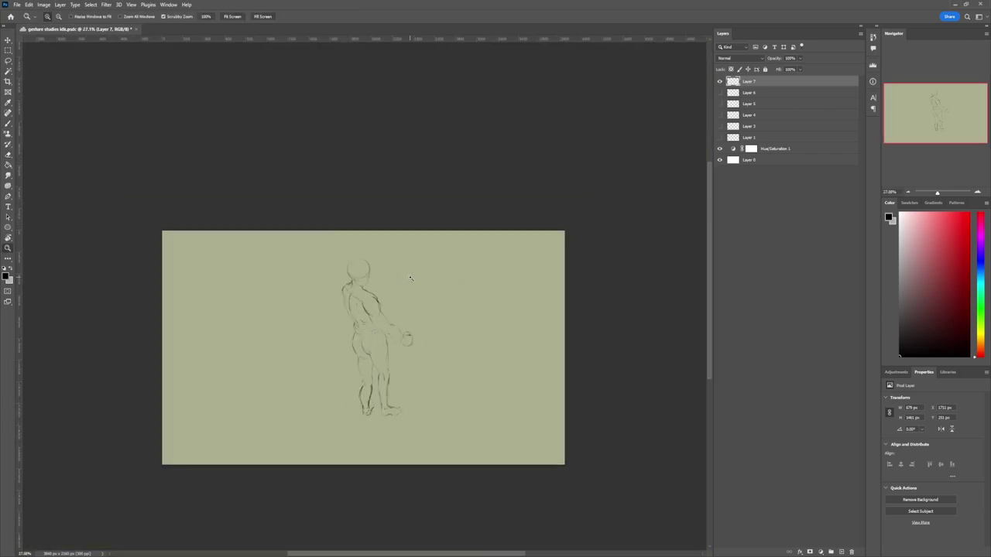
{"action": "mouse_move", "coordinate": [388, 311]}
{"action": "left_mouse_down"}
{"action": "mouse_move", "coordinate": [380, 373]}
{"action": "mouse_move", "coordinate": [392, 374]}
{"action": "left_mouse_up"}
{"action": "key", "text": "b"}
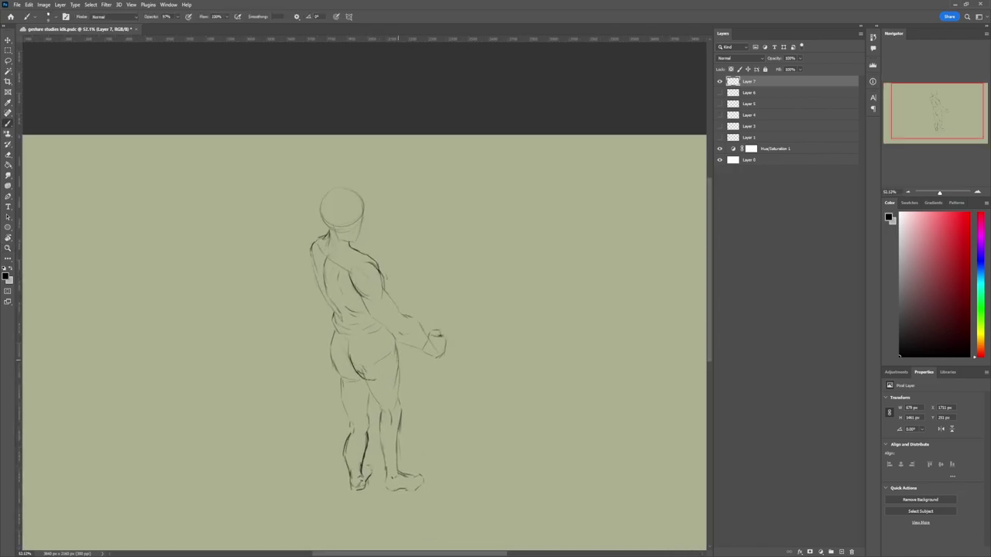
{"action": "left_click_drag", "start_coordinate": [397, 358], "coordinate": [380, 377]}
{"action": "mouse_move", "coordinate": [383, 330]}
{"action": "left_mouse_down"}
{"action": "mouse_move", "coordinate": [341, 339]}
{"action": "mouse_move", "coordinate": [342, 376]}
{"action": "left_mouse_up"}
{"action": "left_click_drag", "start_coordinate": [341, 377], "coordinate": [340, 392]}
{"action": "left_click_drag", "start_coordinate": [341, 377], "coordinate": [347, 418]}
{"action": "left_click_drag", "start_coordinate": [370, 391], "coordinate": [381, 418]}
{"action": "left_click_drag", "start_coordinate": [400, 364], "coordinate": [404, 424]}
{"action": "mouse_move", "coordinate": [359, 291]}
{"action": "left_mouse_down"}
{"action": "mouse_move", "coordinate": [393, 337]}
{"action": "mouse_move", "coordinate": [409, 346]}
{"action": "mouse_move", "coordinate": [419, 328]}
{"action": "mouse_move", "coordinate": [422, 350]}
{"action": "mouse_move", "coordinate": [368, 462]}
{"action": "left_mouse_up"}
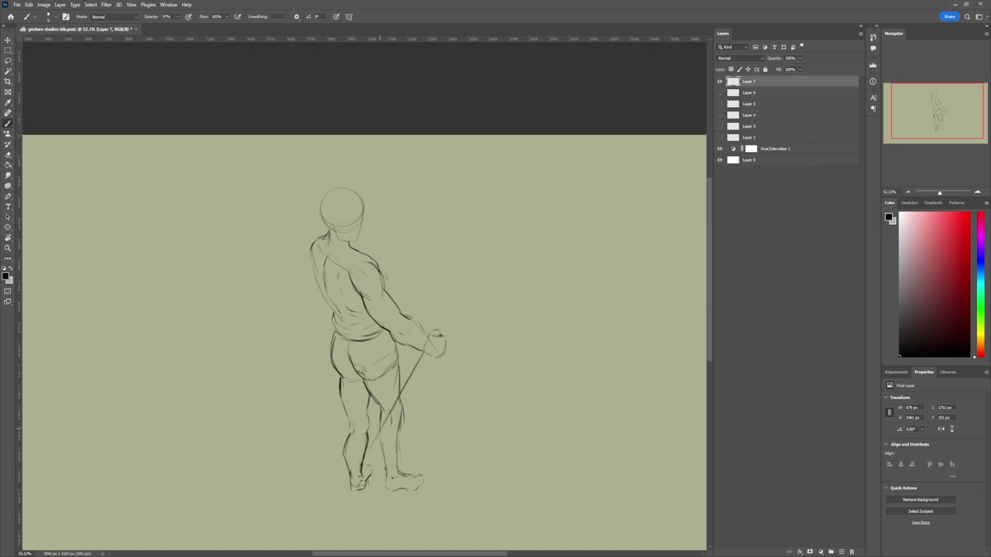
- Draw a flail in the fist, with a long diagonal handle, a hanging chain and a spiked ball
{"action": "left_click_drag", "start_coordinate": [430, 356], "coordinate": [375, 457]}
{"action": "mouse_move", "coordinate": [435, 335]}
{"action": "left_mouse_down"}
{"action": "mouse_move", "coordinate": [449, 303]}
{"action": "mouse_move", "coordinate": [454, 328]}
{"action": "mouse_move", "coordinate": [448, 317]}
{"action": "mouse_move", "coordinate": [445, 326]}
{"action": "left_mouse_up"}
{"action": "key", "text": "ctrl+z"}
{"action": "key", "text": "ctrl+z"}
{"action": "mouse_move", "coordinate": [445, 307]}
{"action": "left_mouse_down"}
{"action": "mouse_move", "coordinate": [436, 326]}
{"action": "mouse_move", "coordinate": [454, 330]}
{"action": "mouse_move", "coordinate": [458, 352]}
{"action": "mouse_move", "coordinate": [447, 412]}
{"action": "mouse_move", "coordinate": [463, 402]}
{"action": "left_mouse_up"}
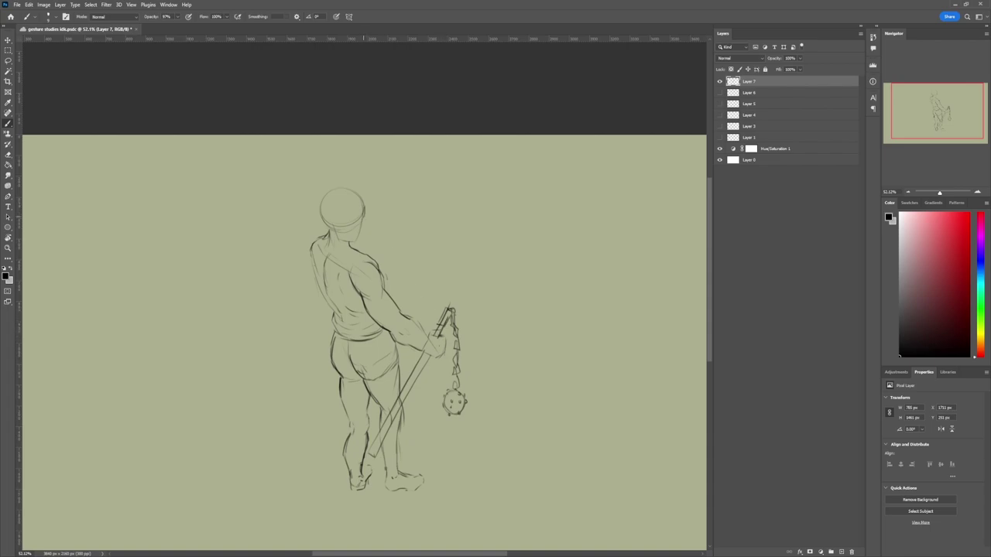
- Draw the face in rear three-quarter view with brow, ear, hair and a short beard
{"action": "left_click_drag", "start_coordinate": [362, 220], "coordinate": [360, 231]}
{"action": "mouse_move", "coordinate": [354, 240]}
{"action": "left_mouse_down"}
{"action": "mouse_move", "coordinate": [332, 226]}
{"action": "mouse_move", "coordinate": [339, 235]}
{"action": "mouse_move", "coordinate": [336, 190]}
{"action": "mouse_move", "coordinate": [359, 211]}
{"action": "mouse_move", "coordinate": [337, 185]}
{"action": "mouse_move", "coordinate": [366, 210]}
{"action": "mouse_move", "coordinate": [350, 248]}
{"action": "left_mouse_up"}
{"action": "left_click_drag", "start_coordinate": [338, 234], "coordinate": [362, 247]}
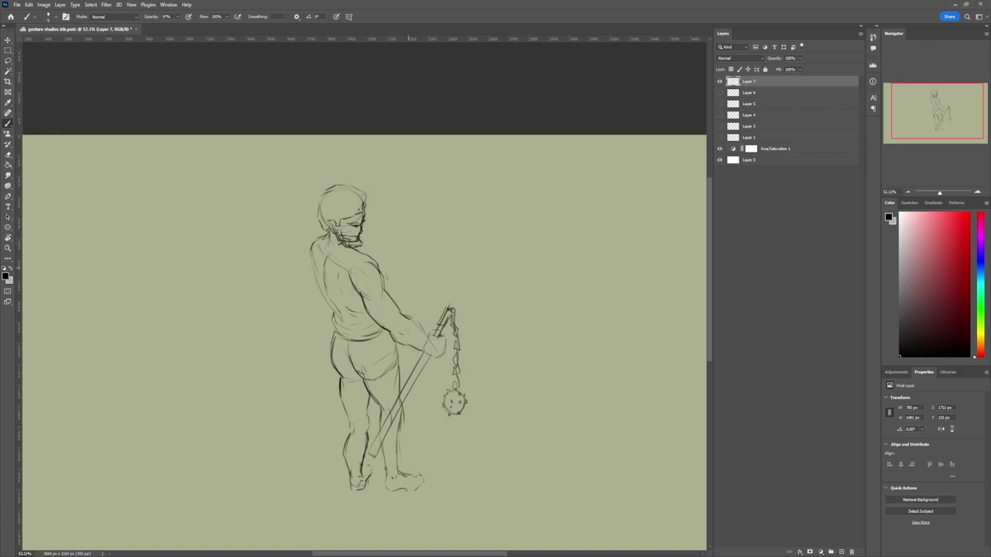
- Rotate the whole figure slightly clockwise with Free Transform
{"action": "key", "text": "z"}
{"action": "left_click_drag", "start_coordinate": [420, 290], "coordinate": [386, 288]}
{"action": "left_click_drag", "start_coordinate": [473, 297], "coordinate": [482, 297]}
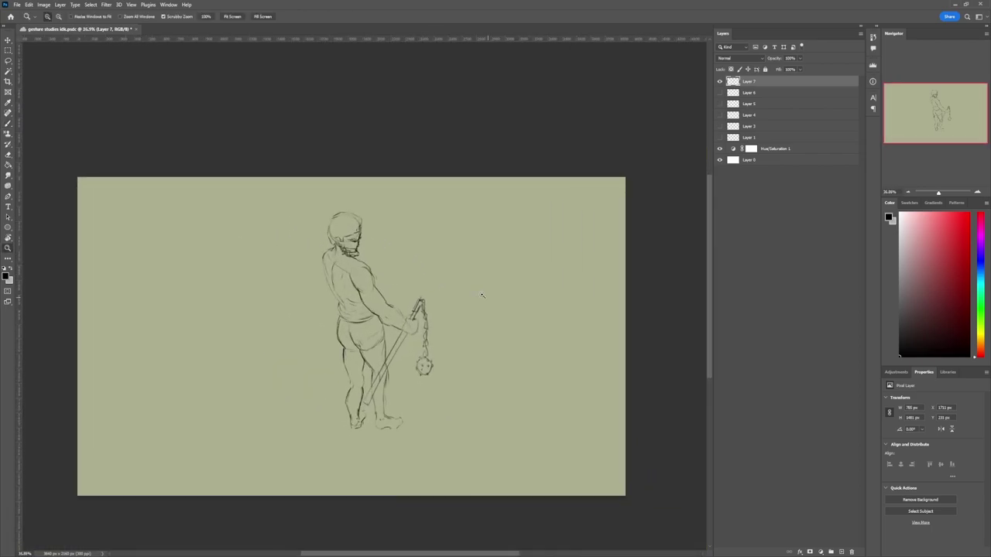
{"action": "key", "text": "ctrl+t"}
{"action": "left_click_drag", "start_coordinate": [463, 213], "coordinate": [469, 219]}
{"action": "key", "text": "Return"}
{"action": "left_click_drag", "start_coordinate": [402, 260], "coordinate": [406, 260]}
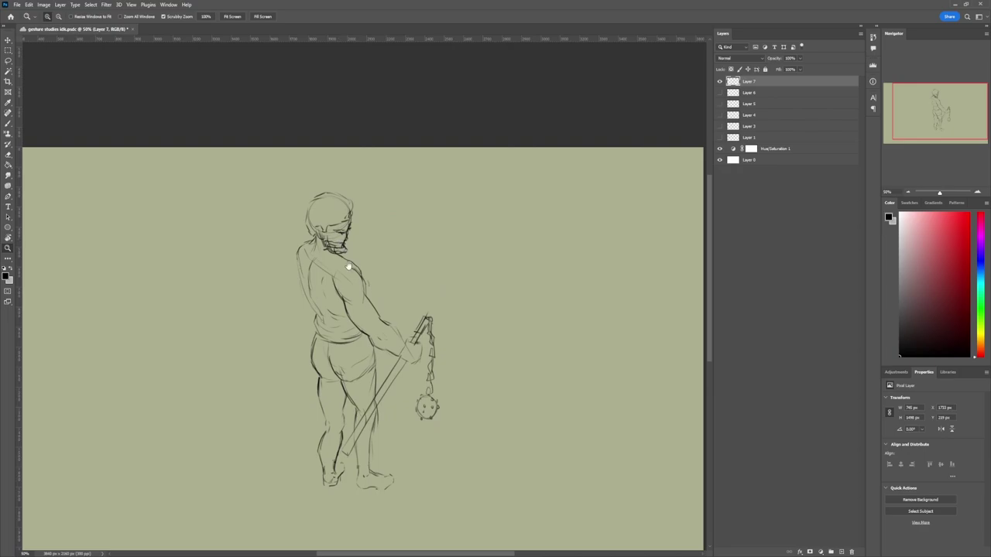
- Erase the messy strokes around the beard and jaw
{"action": "key", "text": "e"}
{"action": "left_click_drag", "start_coordinate": [342, 247], "coordinate": [332, 248]}
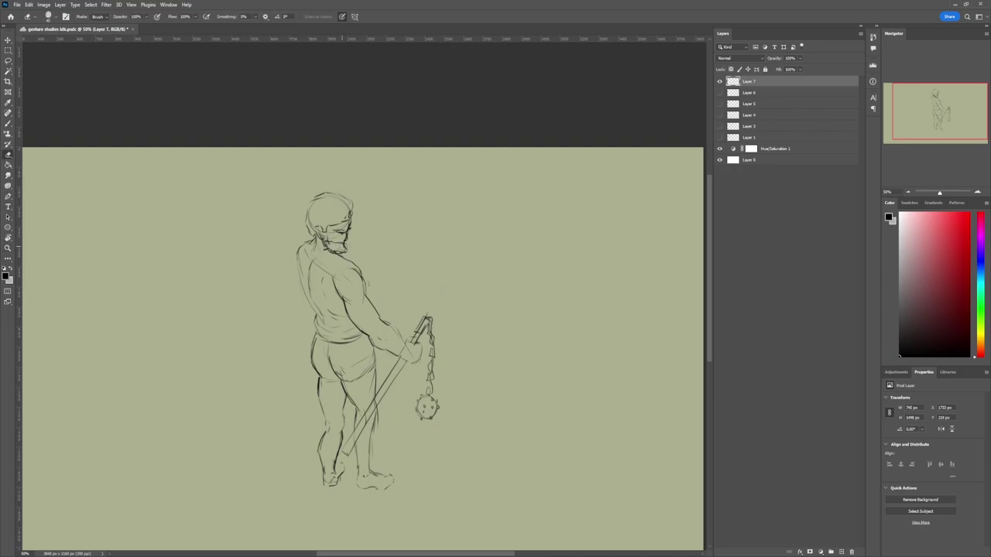
{"action": "key", "text": "b"}
- Darken the outer contour of the right arm from the wrist up to the shoulder
{"action": "key", "text": "z"}
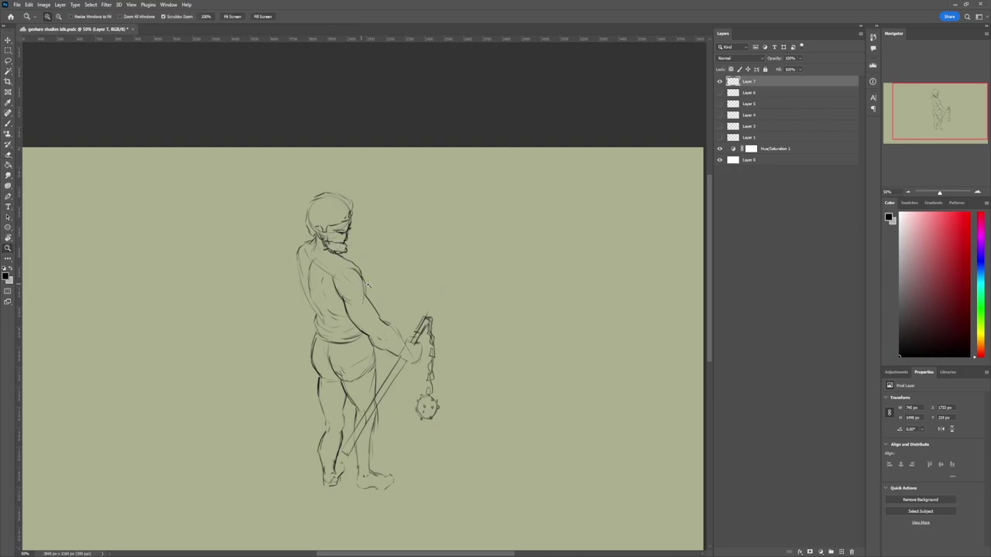
{"action": "left_click", "coordinate": [392, 284], "text": "alt"}
{"action": "left_click", "coordinate": [414, 271], "text": "alt"}
{"action": "left_click", "coordinate": [424, 341]}
{"action": "left_click_drag", "start_coordinate": [411, 292], "coordinate": [431, 291]}
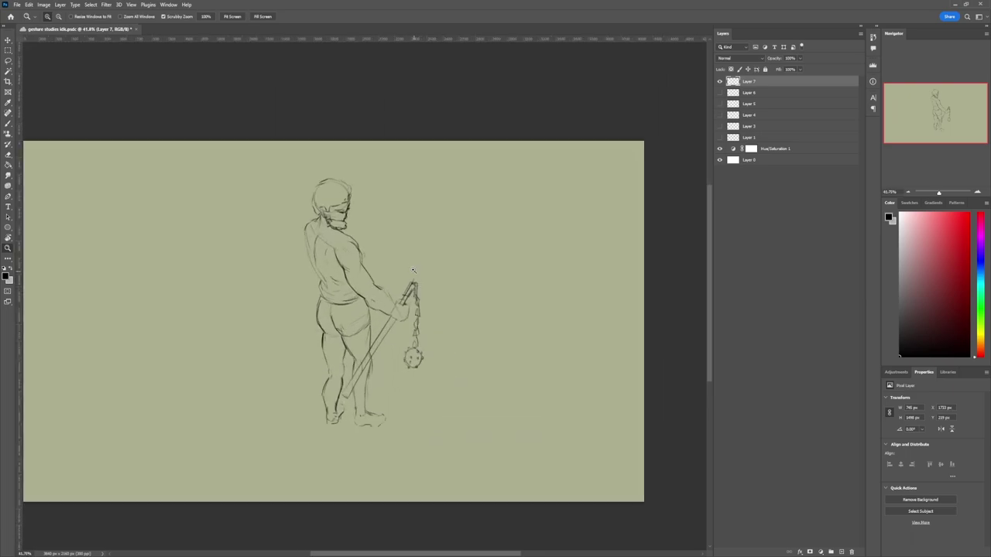
{"action": "key", "text": "b"}
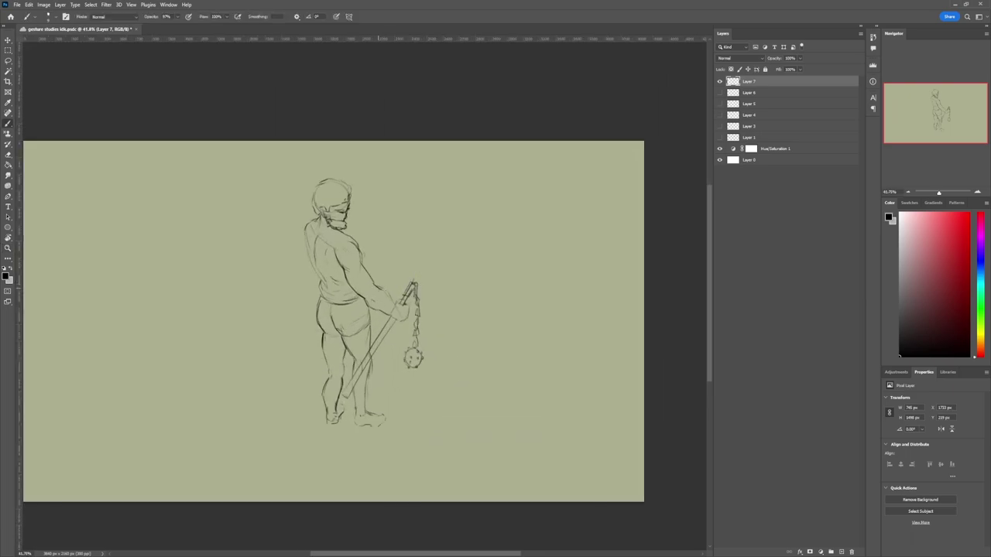
{"action": "left_click_drag", "start_coordinate": [381, 292], "coordinate": [397, 305]}
{"action": "key", "text": "e"}
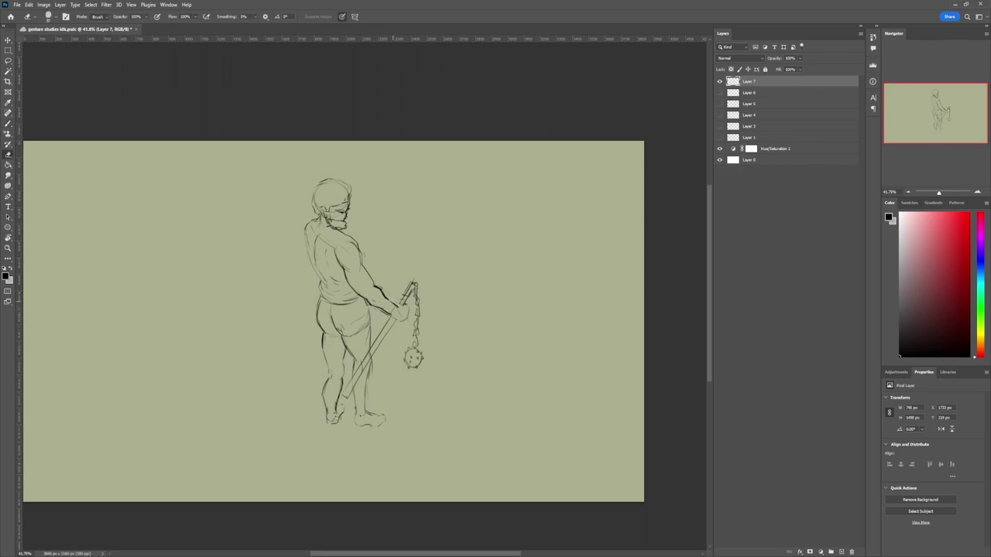
{"action": "key", "text": "b"}
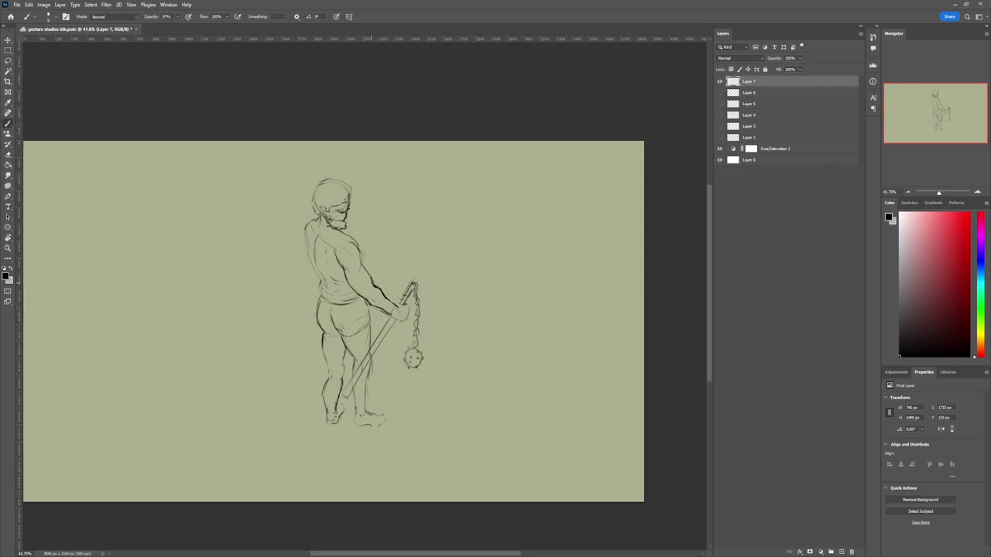
{"action": "mouse_move", "coordinate": [369, 275]}
{"action": "left_mouse_down"}
{"action": "mouse_move", "coordinate": [349, 241]}
{"action": "mouse_move", "coordinate": [343, 267]}
{"action": "mouse_move", "coordinate": [353, 242]}
{"action": "left_mouse_up"}
- Clean up the right shoulder's edge and add muscle lines to the forearm and upper arm
{"action": "key", "text": "space"}
{"action": "key", "text": "e"}
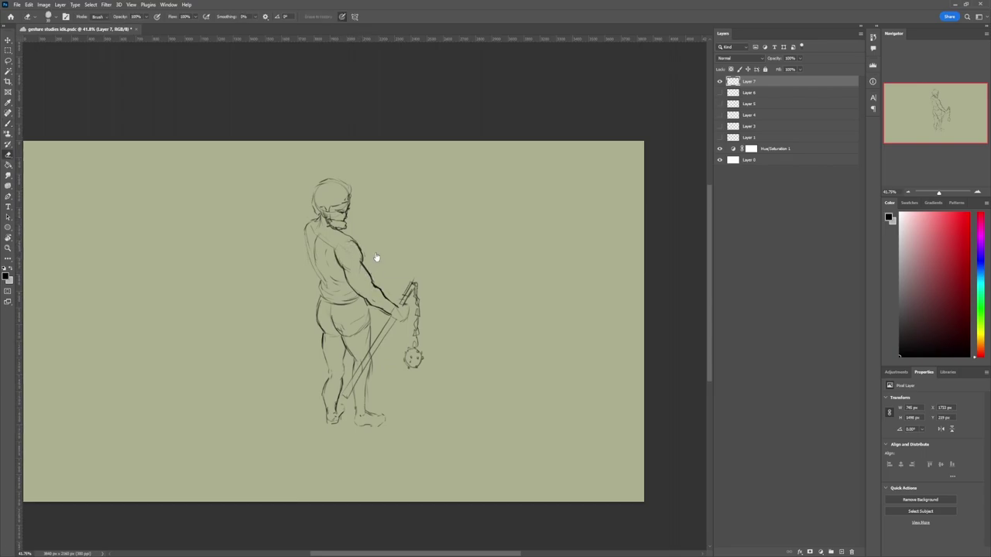
{"action": "key", "text": "b"}
{"action": "left_click_drag", "start_coordinate": [370, 299], "coordinate": [381, 299]}
{"action": "left_click_drag", "start_coordinate": [343, 268], "coordinate": [356, 267]}
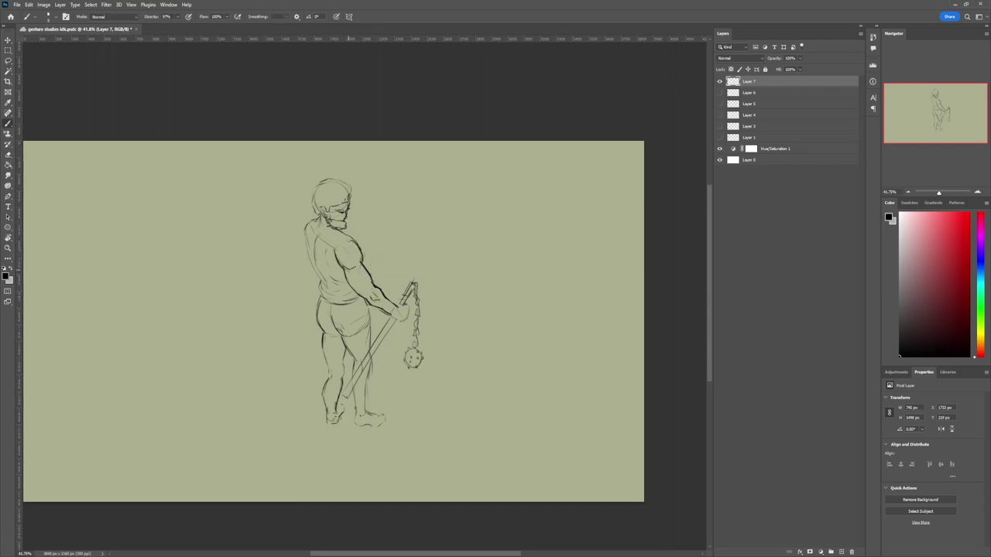
- Move the finished figure to the canvas's left edge, hide its layer and add a new empty layer
{"action": "key", "text": "z"}
{"action": "left_click_drag", "start_coordinate": [414, 344], "coordinate": [186, 362]}
{"action": "key", "text": "ctrl+t"}
{"action": "key", "text": "Return"}
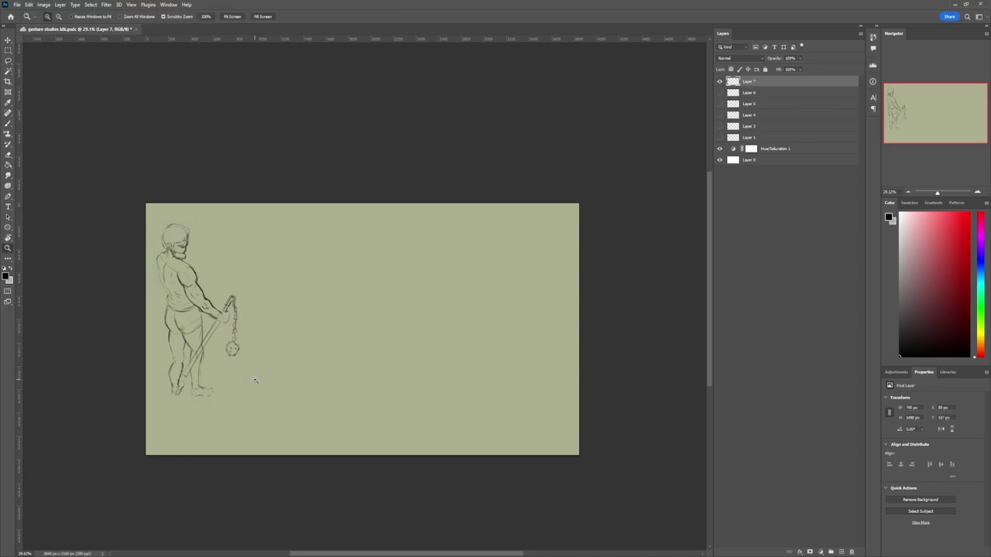
{"action": "key", "text": "ctrl+comma"}
{"action": "key", "text": "ctrl+shift+alt+n"}
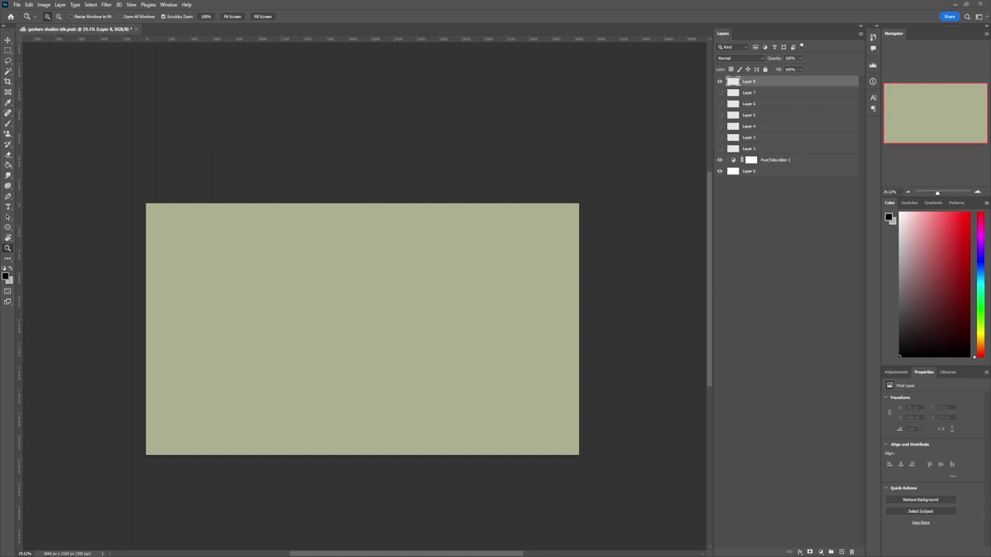
- Sketch a head circle and flowing gesture lines for the spine and legs near the middle of the empty layer
{"action": "left_click_drag", "start_coordinate": [365, 343], "coordinate": [385, 326]}
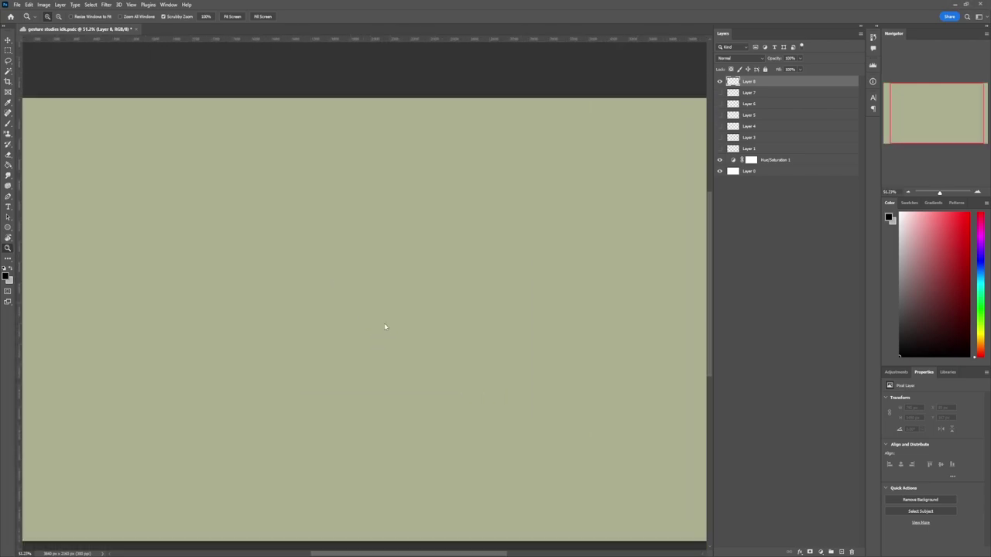
{"action": "key", "text": "b"}
{"action": "mouse_move", "coordinate": [374, 226]}
{"action": "left_mouse_down"}
{"action": "mouse_move", "coordinate": [370, 262]}
{"action": "mouse_move", "coordinate": [347, 254]}
{"action": "mouse_move", "coordinate": [374, 263]}
{"action": "mouse_move", "coordinate": [352, 353]}
{"action": "left_mouse_up"}
{"action": "mouse_move", "coordinate": [380, 291]}
{"action": "left_mouse_down"}
{"action": "mouse_move", "coordinate": [325, 402]}
{"action": "mouse_move", "coordinate": [325, 487]}
{"action": "mouse_move", "coordinate": [330, 412]}
{"action": "left_mouse_up"}
{"action": "left_click_drag", "start_coordinate": [380, 273], "coordinate": [371, 308]}
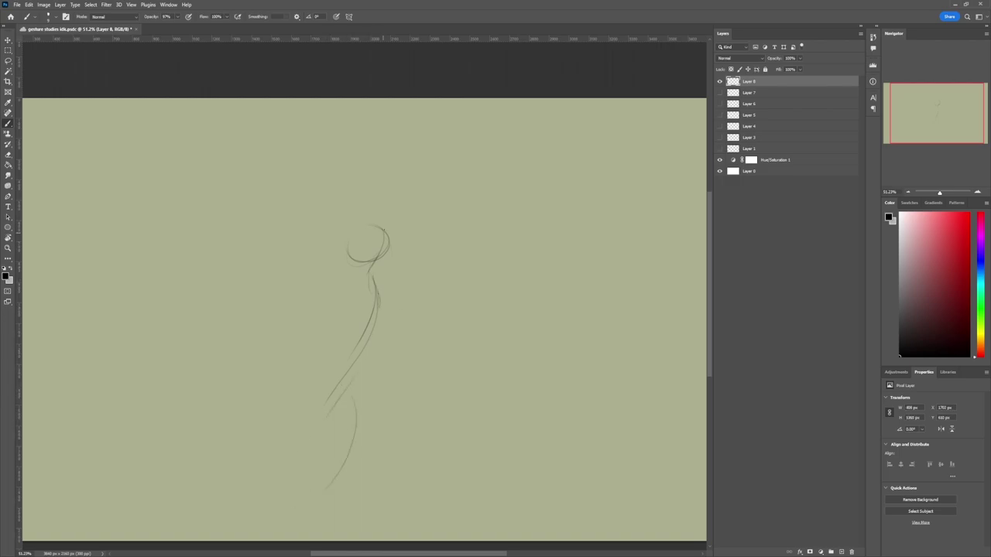
{"action": "left_click_drag", "start_coordinate": [375, 244], "coordinate": [271, 475]}
- Scale the gesture lines down and reposition them up and to the right on the canvas
{"action": "key", "text": "ctrl+t"}
{"action": "left_click_drag", "start_coordinate": [356, 400], "coordinate": [405, 342]}
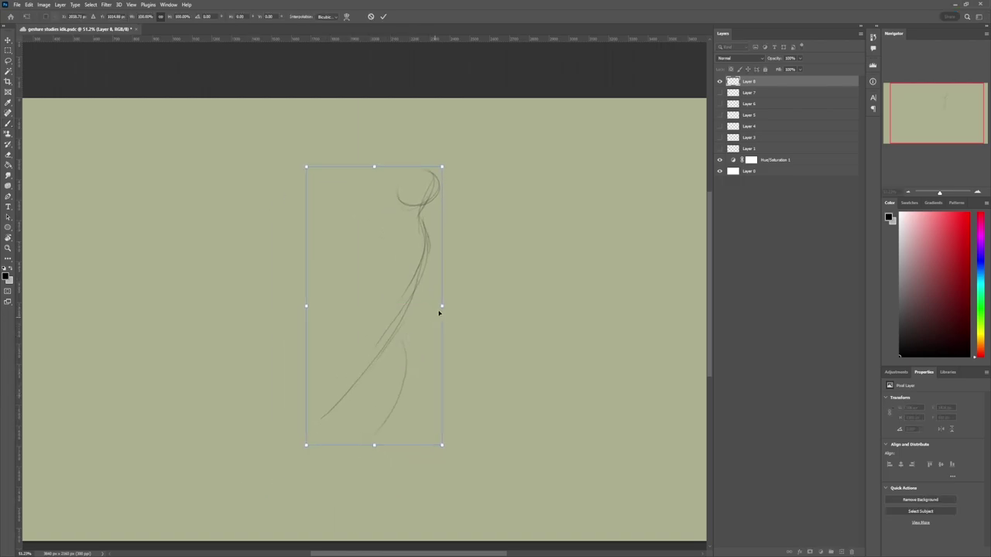
{"action": "left_click_drag", "start_coordinate": [441, 307], "coordinate": [415, 310]}
{"action": "left_click_drag", "start_coordinate": [389, 334], "coordinate": [395, 348]}
{"action": "key", "text": "Return"}
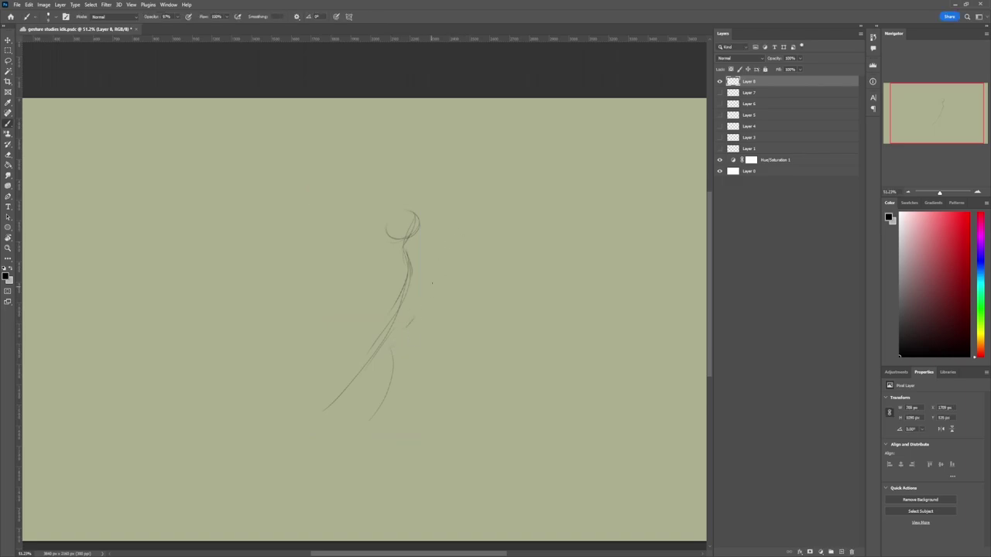
- Sketch the rear-view torso with side contours, shoulder blade marks, a waist line and a darker spine curve
{"action": "left_click_drag", "start_coordinate": [435, 259], "coordinate": [434, 277]}
{"action": "left_click_drag", "start_coordinate": [431, 295], "coordinate": [406, 331]}
{"action": "mouse_move", "coordinate": [435, 259]}
{"action": "left_mouse_down"}
{"action": "mouse_move", "coordinate": [436, 283]}
{"action": "mouse_move", "coordinate": [396, 349]}
{"action": "mouse_move", "coordinate": [404, 378]}
{"action": "left_mouse_up"}
{"action": "left_click_drag", "start_coordinate": [370, 262], "coordinate": [369, 317]}
{"action": "mouse_move", "coordinate": [411, 260]}
{"action": "left_mouse_down"}
{"action": "mouse_move", "coordinate": [380, 354]}
{"action": "mouse_move", "coordinate": [412, 266]}
{"action": "left_mouse_up"}
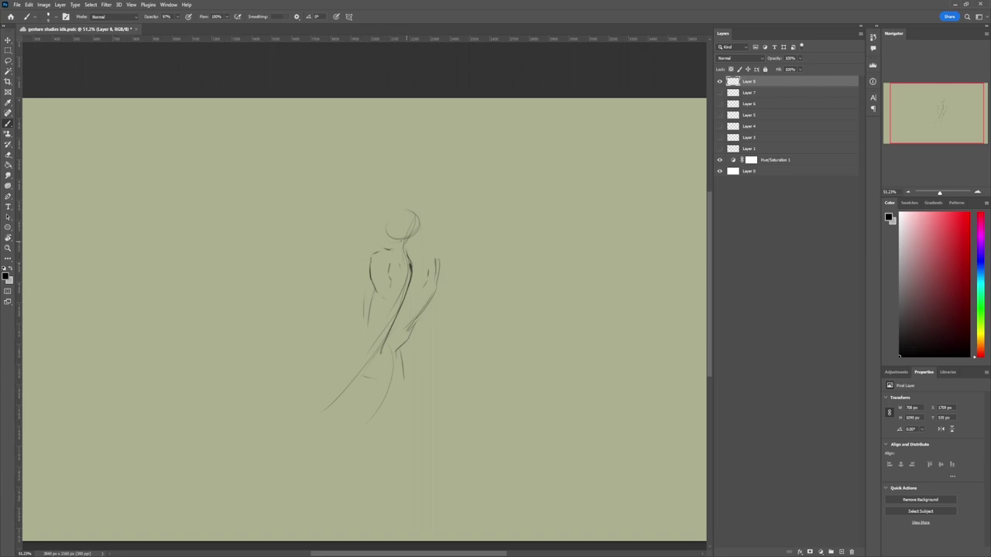
- Outline the head with its ear and add the right shoulder with the arm bent up over the head
{"action": "left_click_drag", "start_coordinate": [384, 244], "coordinate": [388, 225]}
{"action": "mouse_move", "coordinate": [419, 243]}
{"action": "left_mouse_down"}
{"action": "mouse_move", "coordinate": [422, 223]}
{"action": "mouse_move", "coordinate": [392, 229]}
{"action": "mouse_move", "coordinate": [443, 256]}
{"action": "mouse_move", "coordinate": [438, 250]}
{"action": "left_mouse_up"}
{"action": "mouse_move", "coordinate": [424, 246]}
{"action": "left_mouse_down"}
{"action": "mouse_move", "coordinate": [440, 240]}
{"action": "mouse_move", "coordinate": [429, 223]}
{"action": "mouse_move", "coordinate": [451, 251]}
{"action": "left_mouse_up"}
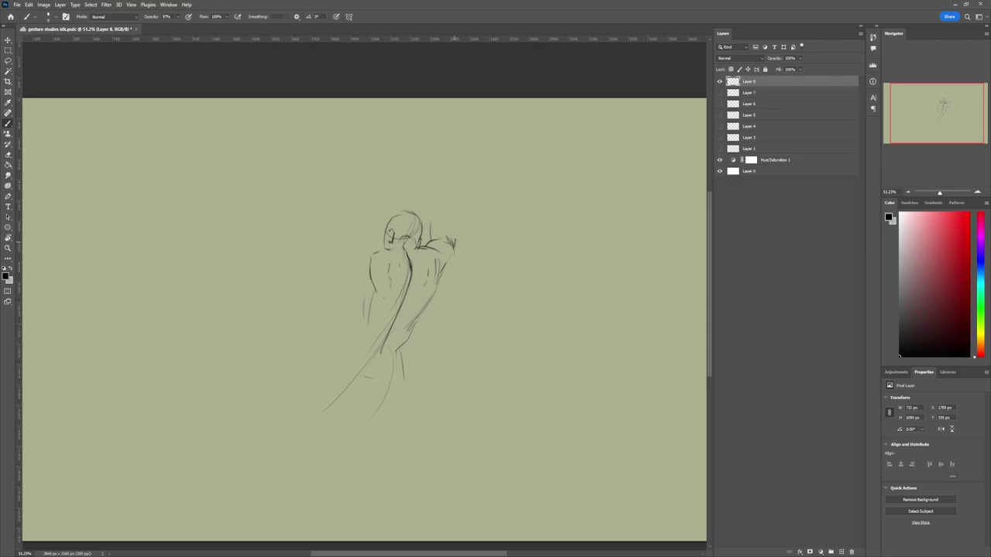
{"action": "left_click_drag", "start_coordinate": [445, 216], "coordinate": [456, 238]}
{"action": "mouse_move", "coordinate": [446, 209]}
{"action": "left_mouse_down"}
{"action": "mouse_move", "coordinate": [403, 183]}
{"action": "mouse_move", "coordinate": [402, 192]}
{"action": "left_mouse_up"}
- Draw the left shoulder, armpit and the start of the upper arm
{"action": "left_click_drag", "start_coordinate": [371, 282], "coordinate": [361, 292]}
{"action": "left_click_drag", "start_coordinate": [372, 252], "coordinate": [344, 270]}
{"action": "left_click_drag", "start_coordinate": [360, 295], "coordinate": [350, 262]}
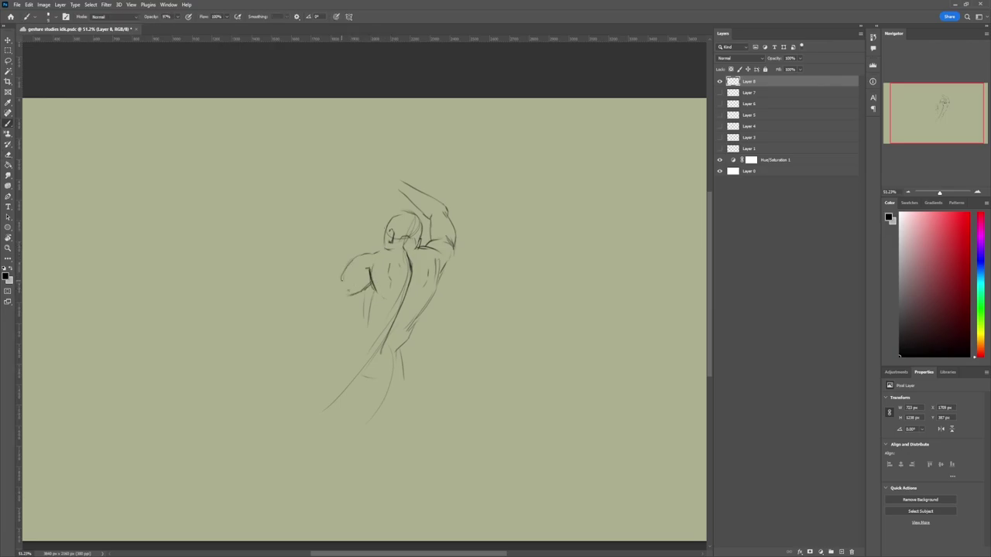
- Extend the left arm down through the elbow and forearm and sketch the hand's fingers
{"action": "left_click_drag", "start_coordinate": [354, 295], "coordinate": [336, 311]}
{"action": "left_click_drag", "start_coordinate": [341, 277], "coordinate": [324, 301]}
{"action": "mouse_move", "coordinate": [324, 298]}
{"action": "left_mouse_down"}
{"action": "mouse_move", "coordinate": [286, 348]}
{"action": "mouse_move", "coordinate": [322, 330]}
{"action": "mouse_move", "coordinate": [294, 354]}
{"action": "left_mouse_up"}
{"action": "mouse_move", "coordinate": [294, 356]}
{"action": "left_mouse_down"}
{"action": "mouse_move", "coordinate": [264, 388]}
{"action": "mouse_move", "coordinate": [277, 373]}
{"action": "left_mouse_up"}
{"action": "key", "text": "e"}
{"action": "key", "text": "b"}
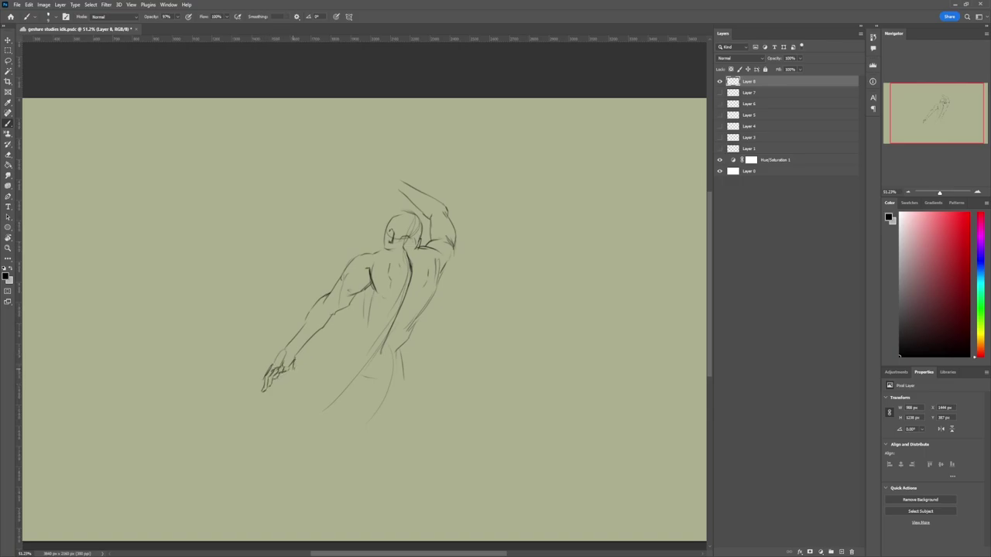
- Complete the left hand with a spread thumb and shift the selected hand closer to the forearm
{"action": "left_click_drag", "start_coordinate": [293, 378], "coordinate": [299, 386]}
{"action": "left_click_drag", "start_coordinate": [283, 352], "coordinate": [247, 383]}
{"action": "key", "text": "ctrl+z"}
{"action": "key", "text": "l"}
{"action": "key", "text": "ctrl+t"}
{"action": "left_click_drag", "start_coordinate": [303, 340], "coordinate": [302, 377]}
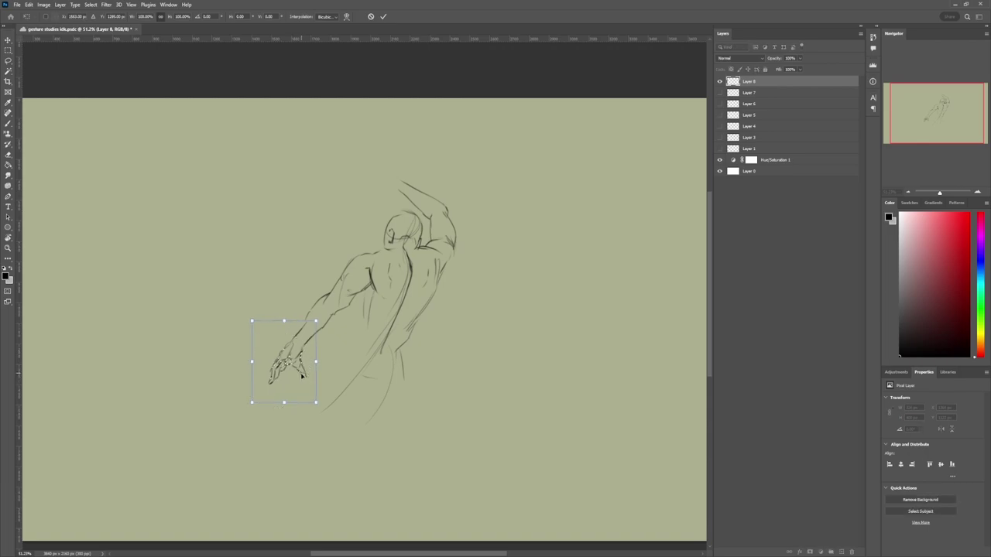
{"action": "key", "text": "Return"}
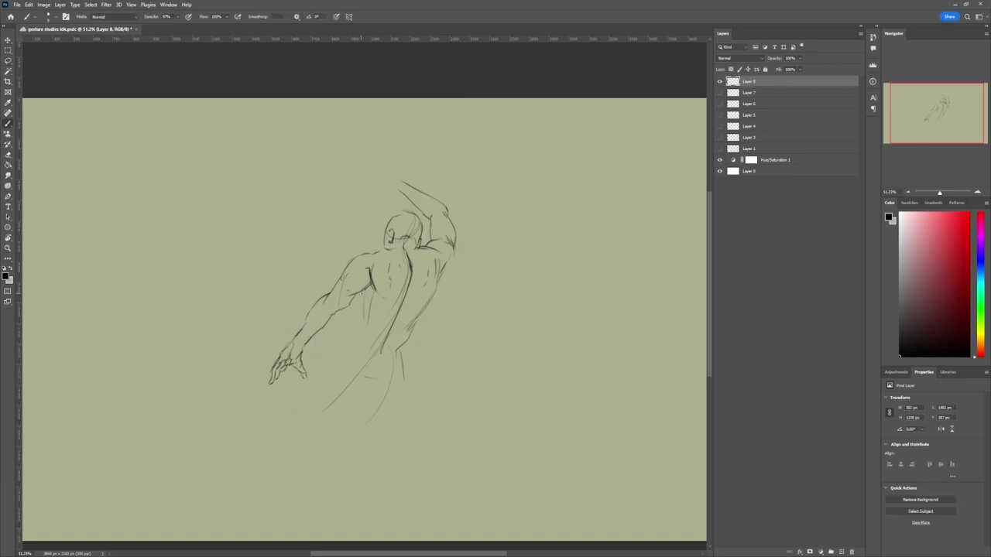
- Draw the left flank, right hip, buttocks and both contours of the right thigh down to the knee
{"action": "left_click_drag", "start_coordinate": [361, 293], "coordinate": [359, 355]}
{"action": "key", "text": "ctrl+z"}
{"action": "left_click_drag", "start_coordinate": [361, 295], "coordinate": [356, 354]}
{"action": "left_click_drag", "start_coordinate": [420, 315], "coordinate": [410, 367]}
{"action": "mouse_move", "coordinate": [409, 348]}
{"action": "left_mouse_down"}
{"action": "mouse_move", "coordinate": [414, 378]}
{"action": "mouse_move", "coordinate": [379, 409]}
{"action": "left_mouse_up"}
{"action": "left_click_drag", "start_coordinate": [379, 399], "coordinate": [387, 413]}
{"action": "mouse_move", "coordinate": [421, 368]}
{"action": "left_mouse_down"}
{"action": "mouse_move", "coordinate": [414, 382]}
{"action": "mouse_move", "coordinate": [439, 434]}
{"action": "left_mouse_up"}
{"action": "left_click_drag", "start_coordinate": [380, 406], "coordinate": [410, 456]}
{"action": "left_click_drag", "start_coordinate": [432, 406], "coordinate": [445, 435]}
- Rescale the figure sketch and move it to the upper part of the canvas, adding a stroke at the lower torso
{"action": "key", "text": "ctrl+t"}
{"action": "mouse_move", "coordinate": [439, 327]}
{"action": "left_mouse_down"}
{"action": "mouse_move", "coordinate": [408, 292]}
{"action": "mouse_move", "coordinate": [390, 293]}
{"action": "left_mouse_up"}
{"action": "left_click_drag", "start_coordinate": [423, 379], "coordinate": [389, 330]}
{"action": "left_click_drag", "start_coordinate": [380, 263], "coordinate": [404, 281]}
{"action": "left_click_drag", "start_coordinate": [413, 349], "coordinate": [422, 360]}
{"action": "mouse_move", "coordinate": [367, 338]}
{"action": "left_mouse_down"}
{"action": "mouse_move", "coordinate": [354, 338]}
{"action": "mouse_move", "coordinate": [407, 350]}
{"action": "left_mouse_up"}
{"action": "key", "text": "Return"}
{"action": "mouse_move", "coordinate": [358, 323]}
{"action": "left_mouse_down"}
{"action": "mouse_move", "coordinate": [389, 364]}
{"action": "mouse_move", "coordinate": [347, 418]}
{"action": "mouse_move", "coordinate": [353, 348]}
{"action": "left_mouse_up"}
{"action": "key", "text": "ctrl+t"}
{"action": "mouse_move", "coordinate": [338, 369]}
{"action": "left_mouse_down"}
{"action": "mouse_move", "coordinate": [333, 454]}
{"action": "mouse_move", "coordinate": [348, 334]}
{"action": "left_mouse_up"}
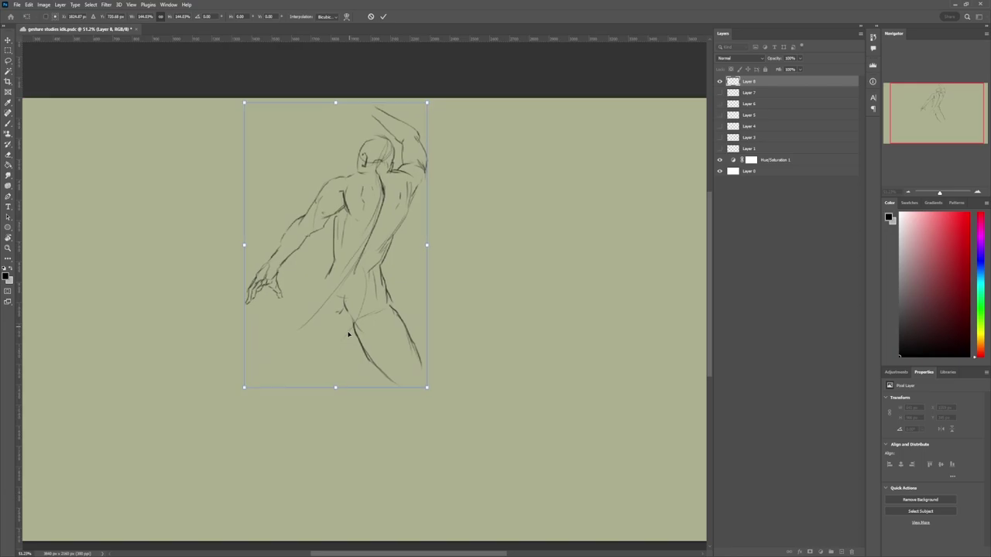
{"action": "key", "text": "Return"}
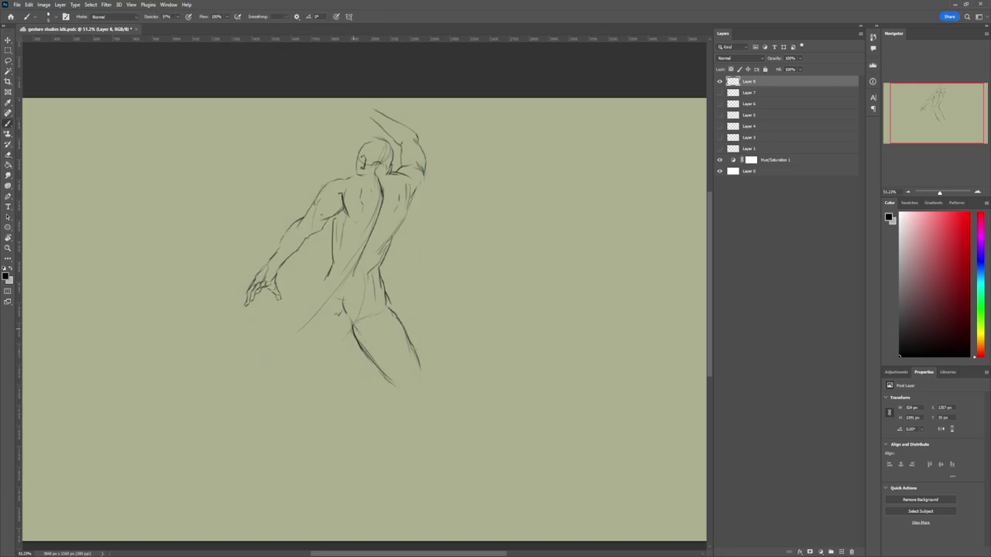
- Draw the left leg from hip and buttock through thigh and knee down to the calf
{"action": "left_click_drag", "start_coordinate": [349, 313], "coordinate": [338, 342]}
{"action": "left_click_drag", "start_coordinate": [327, 277], "coordinate": [294, 352]}
{"action": "left_click_drag", "start_coordinate": [349, 329], "coordinate": [312, 381]}
{"action": "left_click_drag", "start_coordinate": [308, 316], "coordinate": [275, 427]}
{"action": "left_click_drag", "start_coordinate": [311, 395], "coordinate": [294, 453]}
{"action": "left_click_drag", "start_coordinate": [281, 403], "coordinate": [277, 476]}
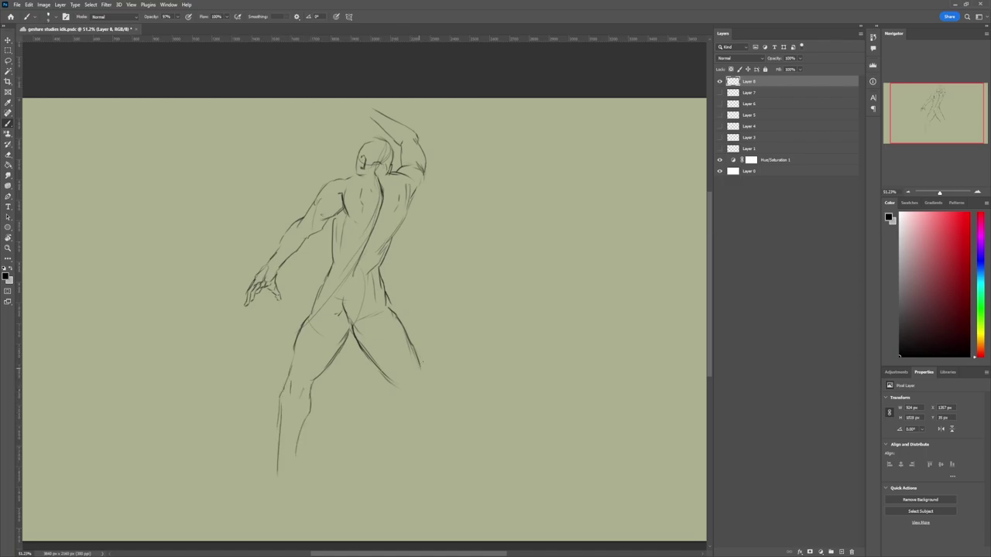
- Outline the right knee and try several calf contours for the right lower leg
{"action": "mouse_move", "coordinate": [419, 361]}
{"action": "left_mouse_down"}
{"action": "mouse_move", "coordinate": [437, 407]}
{"action": "mouse_move", "coordinate": [398, 409]}
{"action": "mouse_move", "coordinate": [394, 426]}
{"action": "left_mouse_up"}
{"action": "left_click_drag", "start_coordinate": [436, 390], "coordinate": [417, 462]}
{"action": "left_click_drag", "start_coordinate": [399, 403], "coordinate": [370, 503]}
{"action": "key", "text": "ctrl+z"}
{"action": "key", "text": "ctrl+z"}
{"action": "left_click_drag", "start_coordinate": [399, 401], "coordinate": [379, 496]}
{"action": "key", "text": "ctrl+z"}
{"action": "left_click_drag", "start_coordinate": [401, 397], "coordinate": [374, 514]}
- Undo the right calf strokes and redraw both contours slanting inward toward the ankle
{"action": "key", "text": "e"}
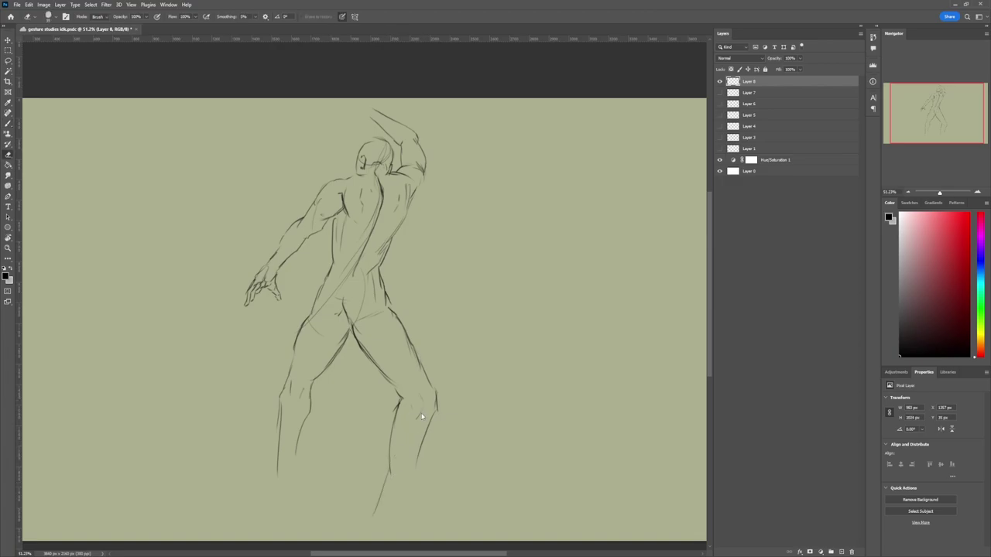
{"action": "key", "text": "b"}
{"action": "key", "text": "ctrl+z"}
{"action": "key", "text": "ctrl+z"}
{"action": "key", "text": "ctrl+z"}
{"action": "key", "text": "ctrl+z"}
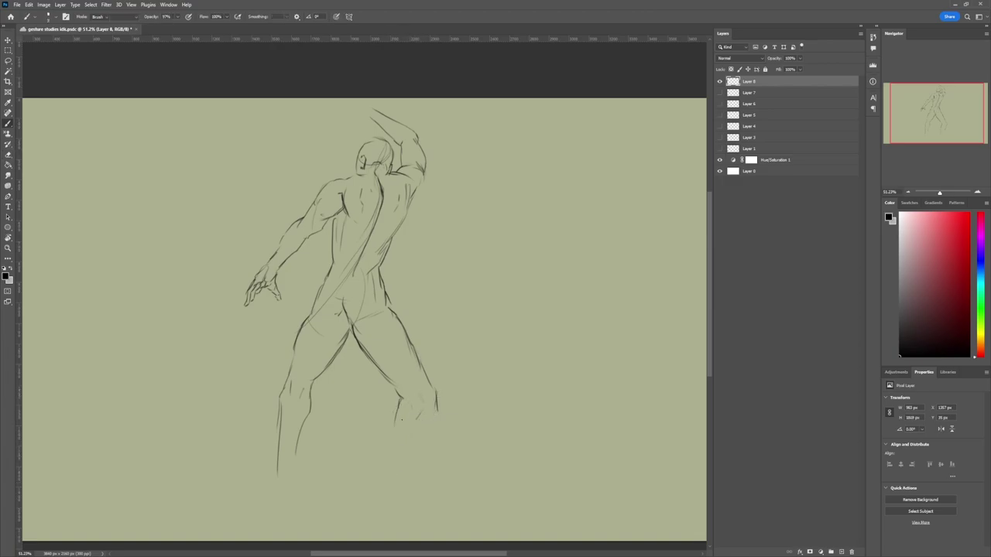
{"action": "key", "text": "e"}
{"action": "left_click_drag", "start_coordinate": [389, 457], "coordinate": [367, 506]}
{"action": "left_click_drag", "start_coordinate": [436, 402], "coordinate": [391, 505]}
- Select the right lower leg, then shorten and skew it slightly outward
{"action": "key", "text": "l"}
{"action": "mouse_move", "coordinate": [348, 475]}
{"action": "left_mouse_down"}
{"action": "mouse_move", "coordinate": [437, 402]}
{"action": "mouse_move", "coordinate": [350, 480]}
{"action": "left_mouse_up"}
{"action": "key", "text": "ctrl+t"}
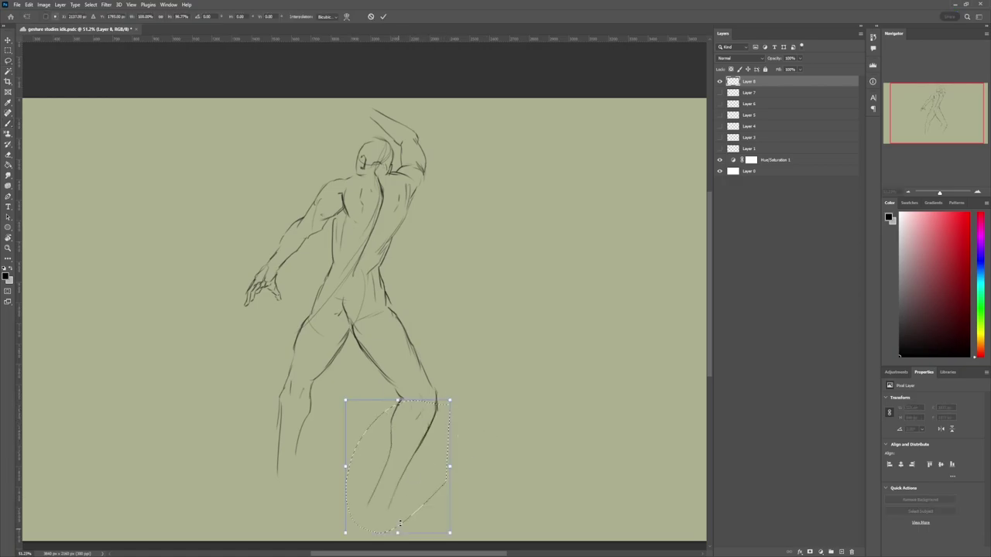
{"action": "mouse_move", "coordinate": [397, 532]}
{"action": "left_mouse_down"}
{"action": "mouse_move", "coordinate": [397, 508]}
{"action": "mouse_move", "coordinate": [411, 508]}
{"action": "left_mouse_up"}
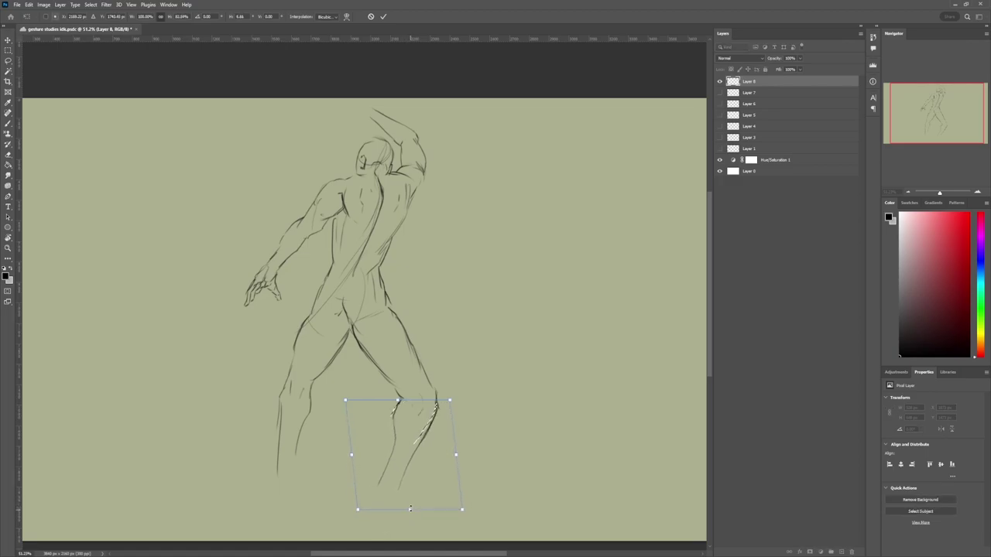
{"action": "key", "text": "Return"}
{"action": "key", "text": "ctrl+d"}
- Select both legs and scale them down to fit the torso's proportions
{"action": "left_click_drag", "start_coordinate": [426, 331], "coordinate": [517, 419]}
{"action": "key", "text": "ctrl+t"}
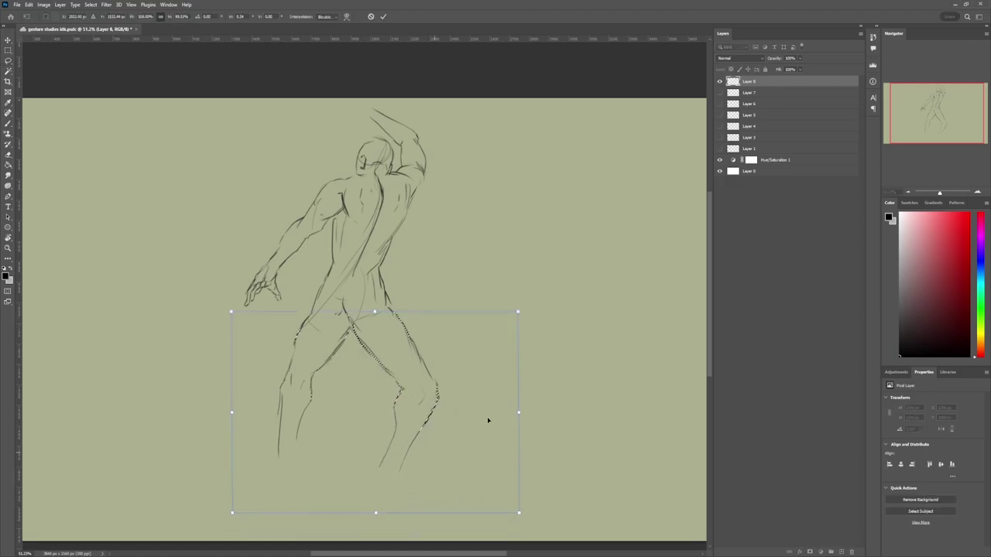
{"action": "mouse_move", "coordinate": [518, 538]}
{"action": "left_mouse_down"}
{"action": "mouse_move", "coordinate": [513, 506]}
{"action": "mouse_move", "coordinate": [477, 504]}
{"action": "left_mouse_up"}
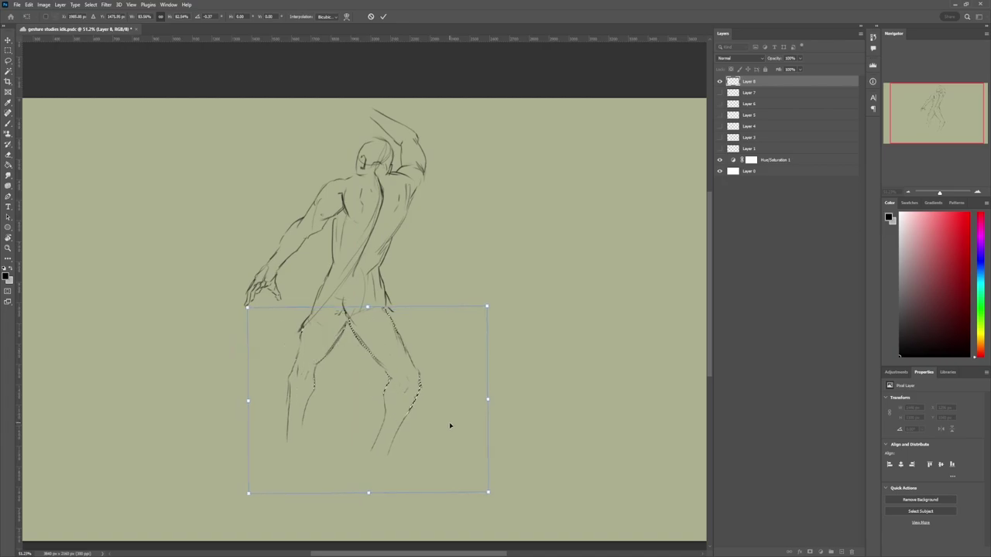
{"action": "key", "text": "Return"}
{"action": "key", "text": "ctrl+d"}
{"action": "key", "text": "b"}
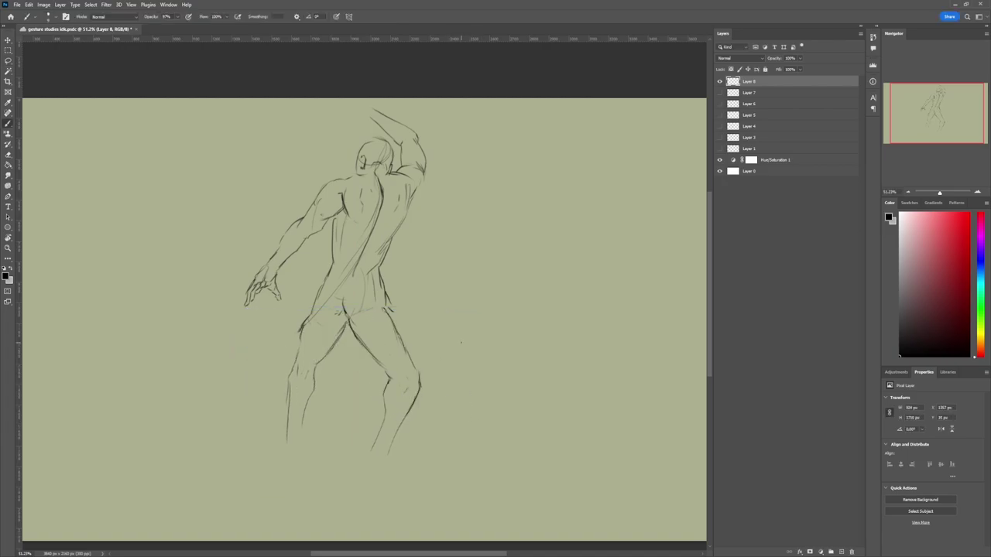
- Select both legs again and stretch them slightly downward
{"action": "key", "text": "ctrl+t"}
{"action": "key", "text": "Escape"}
{"action": "key", "text": "l"}
{"action": "mouse_move", "coordinate": [417, 318]}
{"action": "left_mouse_down"}
{"action": "mouse_move", "coordinate": [449, 457]}
{"action": "mouse_move", "coordinate": [418, 319]}
{"action": "left_mouse_up"}
{"action": "key", "text": "ctrl+t"}
{"action": "left_click_drag", "start_coordinate": [370, 504], "coordinate": [370, 517]}
{"action": "key", "text": "Return"}
{"action": "key", "text": "ctrl+d"}
{"action": "key", "text": "b"}
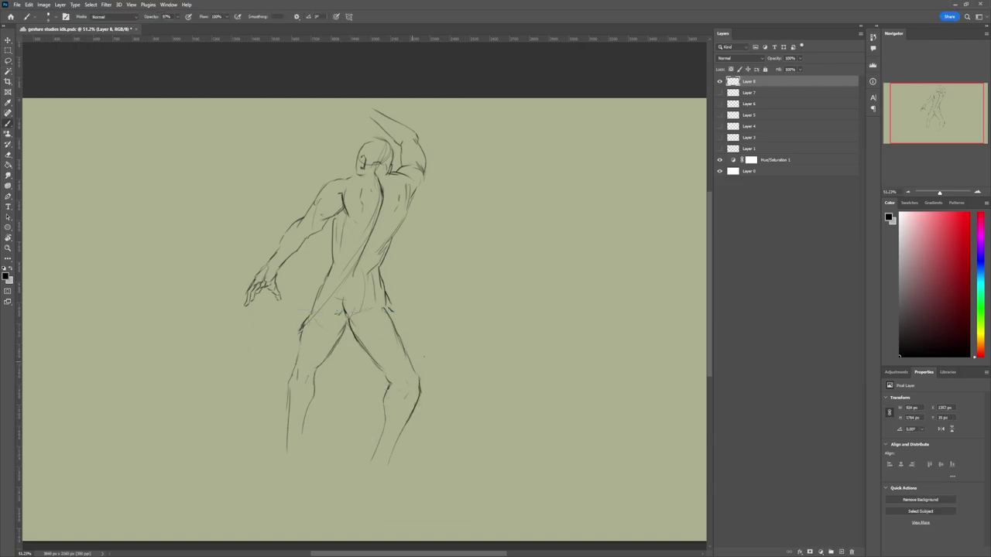
- Draw the right foot pointing outward, undoing the first strokes and redrawing the heel and sole
{"action": "mouse_move", "coordinate": [392, 456]}
{"action": "left_mouse_down"}
{"action": "mouse_move", "coordinate": [389, 469]}
{"action": "mouse_move", "coordinate": [423, 477]}
{"action": "left_mouse_up"}
{"action": "mouse_move", "coordinate": [373, 457]}
{"action": "left_mouse_down"}
{"action": "mouse_move", "coordinate": [367, 484]}
{"action": "mouse_move", "coordinate": [382, 489]}
{"action": "left_mouse_up"}
{"action": "key", "text": "ctrl+z"}
{"action": "key", "text": "ctrl+z"}
{"action": "key", "text": "ctrl+z"}
{"action": "left_click_drag", "start_coordinate": [372, 492], "coordinate": [426, 481]}
- Select the right foot and transform it to make it shorter at the toes
{"action": "key", "text": "l"}
{"action": "mouse_move", "coordinate": [398, 462]}
{"action": "left_mouse_down"}
{"action": "mouse_move", "coordinate": [454, 476]}
{"action": "mouse_move", "coordinate": [396, 473]}
{"action": "left_mouse_up"}
{"action": "key", "text": "ctrl+t"}
{"action": "left_click_drag", "start_coordinate": [455, 492], "coordinate": [415, 497]}
{"action": "key", "text": "Return"}
{"action": "key", "text": "ctrl+d"}
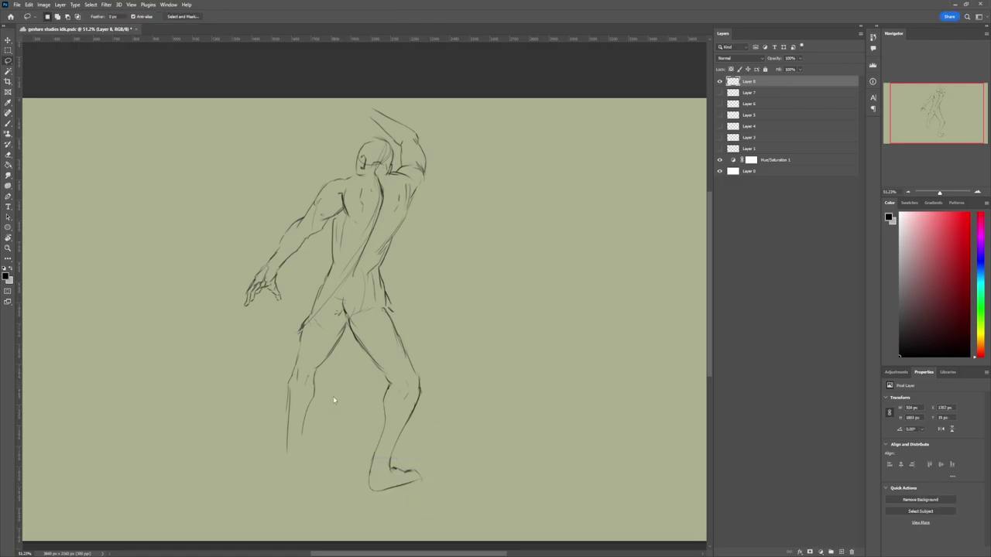
- Sketch the left ankle and foot, and rotate and nudge the right foot into place
{"action": "key", "text": "b"}
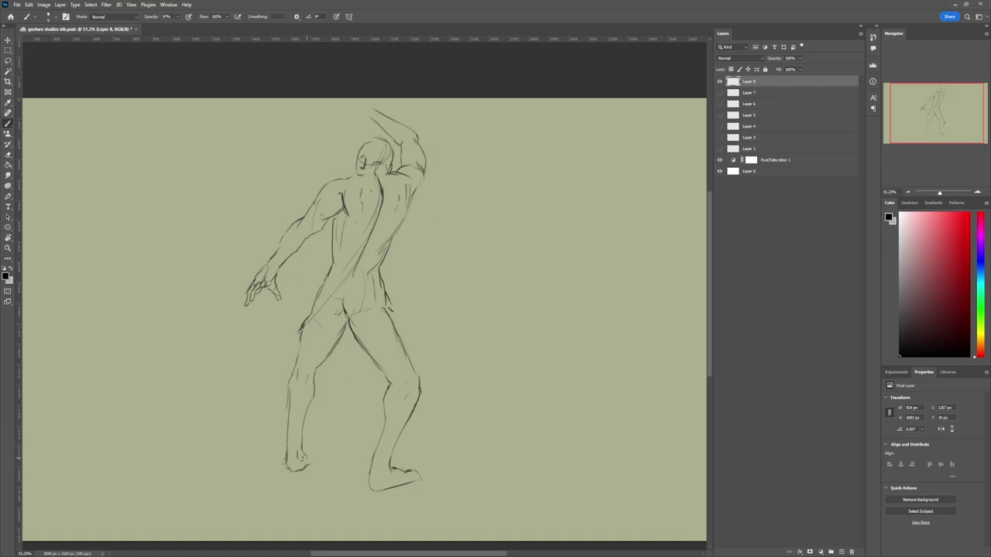
{"action": "left_click_drag", "start_coordinate": [306, 467], "coordinate": [320, 459]}
{"action": "key", "text": "l"}
{"action": "left_click_drag", "start_coordinate": [389, 460], "coordinate": [396, 461]}
{"action": "key", "text": "ctrl+t"}
{"action": "left_click_drag", "start_coordinate": [447, 514], "coordinate": [434, 507]}
{"action": "left_click_drag", "start_coordinate": [424, 499], "coordinate": [428, 497]}
{"action": "key", "text": "Return"}
{"action": "key", "text": "b"}
- Select the whole left leg, rotate it outward and move it slightly to realign with the hip
{"action": "key", "text": "z"}
{"action": "left_click_drag", "start_coordinate": [420, 431], "coordinate": [431, 348]}
{"action": "left_click_drag", "start_coordinate": [415, 403], "coordinate": [442, 404]}
{"action": "key", "text": "l"}
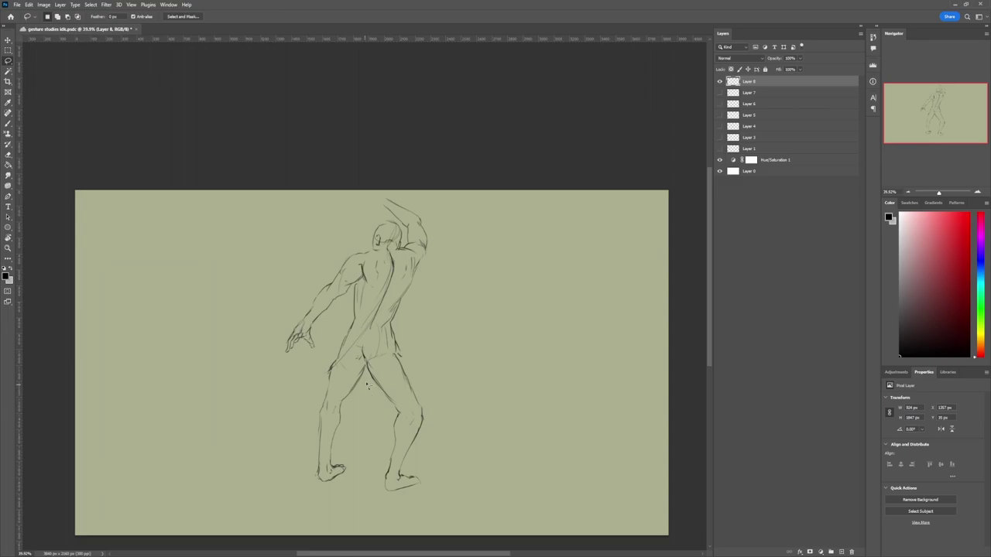
{"action": "mouse_move", "coordinate": [369, 379]}
{"action": "left_mouse_down"}
{"action": "mouse_move", "coordinate": [320, 504]}
{"action": "mouse_move", "coordinate": [369, 387]}
{"action": "left_mouse_up"}
{"action": "key", "text": "ctrl+t"}
{"action": "left_click_drag", "start_coordinate": [396, 503], "coordinate": [386, 510]}
{"action": "left_click_drag", "start_coordinate": [344, 456], "coordinate": [338, 454]}
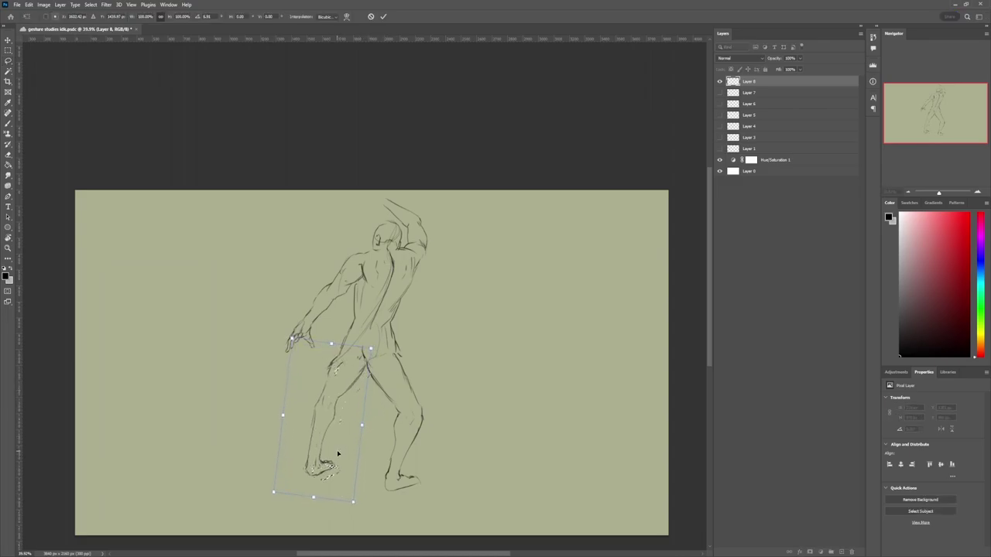
{"action": "key", "text": "Return"}
- Select the left lower leg and fine-tune its rotation and position below the knee
{"action": "left_click_drag", "start_coordinate": [343, 419], "coordinate": [358, 422]}
{"action": "key", "text": "ctrl+t"}
{"action": "left_click_drag", "start_coordinate": [373, 503], "coordinate": [367, 509]}
{"action": "mouse_move", "coordinate": [329, 488]}
{"action": "left_mouse_down"}
{"action": "mouse_move", "coordinate": [340, 459]}
{"action": "mouse_move", "coordinate": [294, 466]}
{"action": "left_mouse_up"}
{"action": "key", "text": "Return"}
{"action": "key", "text": "ctrl+t"}
{"action": "left_click_drag", "start_coordinate": [365, 496], "coordinate": [369, 490]}
{"action": "left_click_drag", "start_coordinate": [326, 478], "coordinate": [329, 476]}
{"action": "key", "text": "Return"}
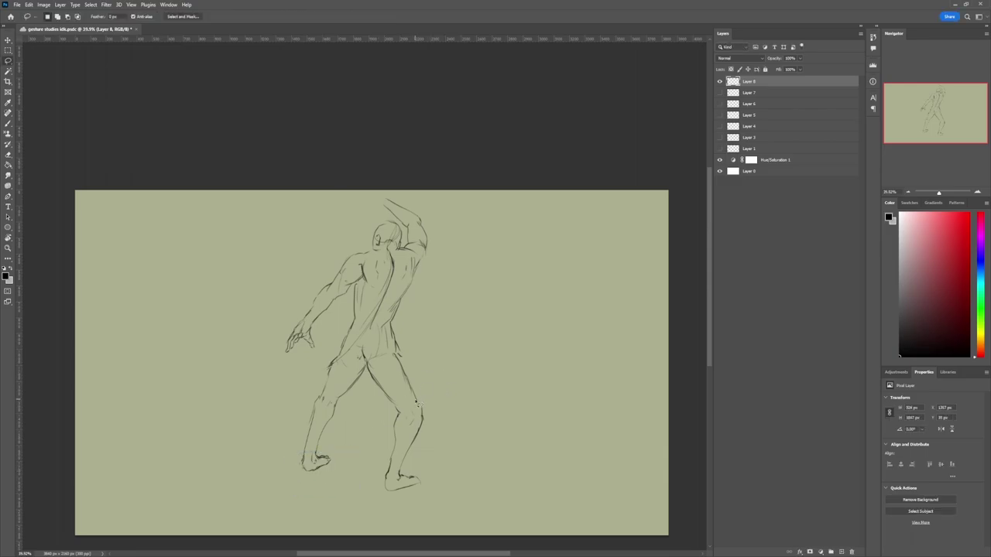
- Darken and clean up the contours of the right thigh and both hips
{"action": "key", "text": "b"}
{"action": "mouse_move", "coordinate": [397, 356]}
{"action": "left_mouse_down"}
{"action": "mouse_move", "coordinate": [416, 399]}
{"action": "mouse_move", "coordinate": [410, 385]}
{"action": "mouse_move", "coordinate": [367, 383]}
{"action": "mouse_move", "coordinate": [395, 357]}
{"action": "mouse_move", "coordinate": [410, 380]}
{"action": "mouse_move", "coordinate": [398, 349]}
{"action": "left_mouse_up"}
{"action": "key", "text": "e"}
{"action": "key", "text": "b"}
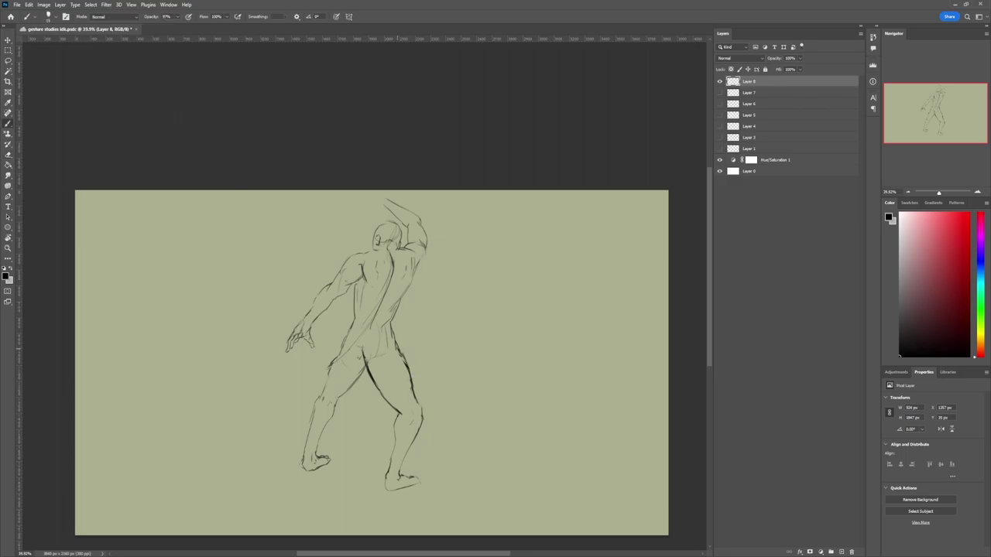
{"action": "left_click_drag", "start_coordinate": [340, 357], "coordinate": [331, 371]}
- Select the whole right leg and scale it down slightly
{"action": "key", "text": "z"}
{"action": "mouse_move", "coordinate": [437, 362]}
{"action": "left_mouse_down"}
{"action": "mouse_move", "coordinate": [379, 347]}
{"action": "mouse_move", "coordinate": [449, 361]}
{"action": "left_mouse_up"}
{"action": "mouse_move", "coordinate": [449, 362]}
{"action": "left_mouse_down"}
{"action": "mouse_move", "coordinate": [412, 362]}
{"action": "mouse_move", "coordinate": [407, 466]}
{"action": "left_mouse_up"}
{"action": "key", "text": "l"}
{"action": "key", "text": "ctrl+t"}
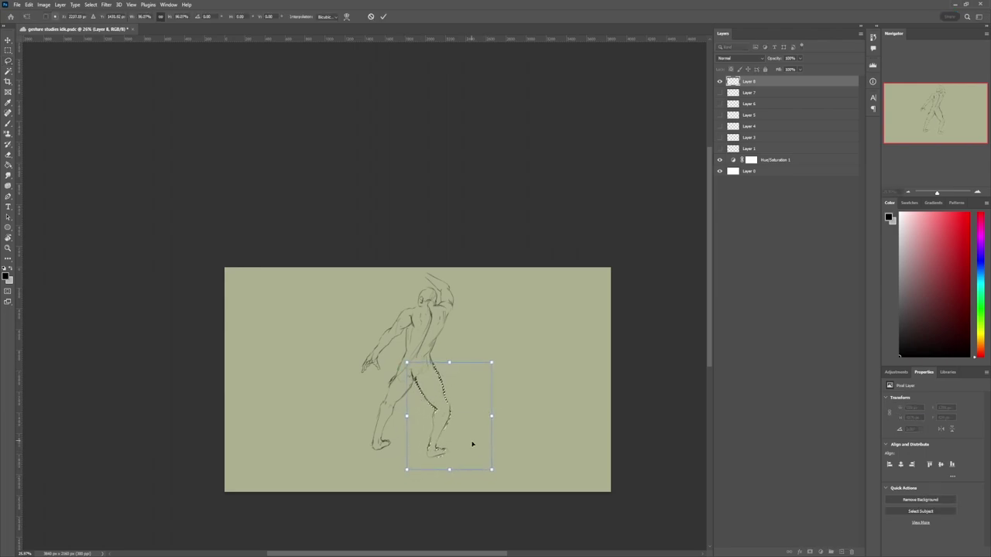
{"action": "left_click_drag", "start_coordinate": [492, 475], "coordinate": [489, 470]}
{"action": "key", "text": "Return"}
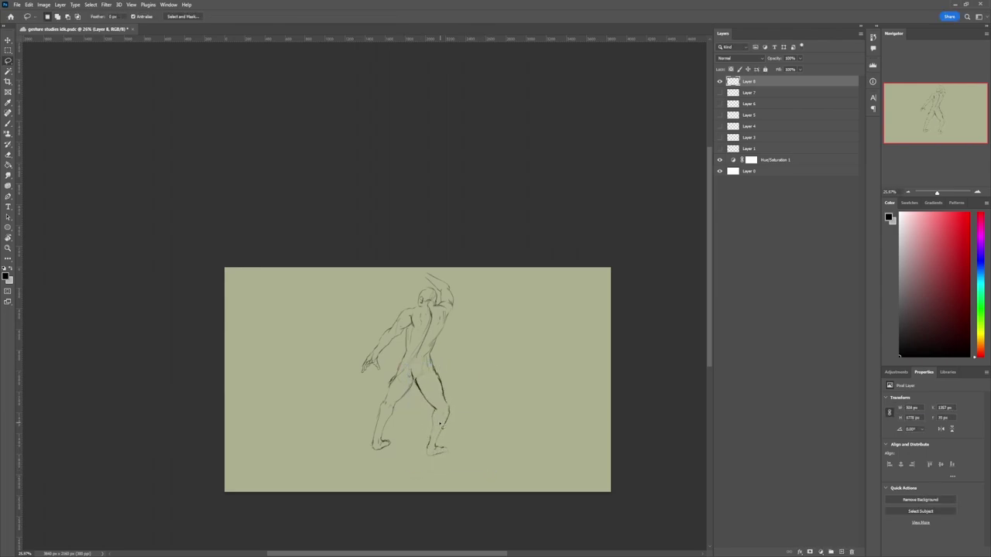
- Select the right lower leg and rotate it slightly inward
{"action": "left_click_drag", "start_coordinate": [455, 410], "coordinate": [458, 413]}
{"action": "key", "text": "ctrl+t"}
{"action": "left_click_drag", "start_coordinate": [443, 466], "coordinate": [433, 473]}
{"action": "key", "text": "Return"}
{"action": "key", "text": "ctrl+d"}
- Scale the whole standing figure down and reposition it lower on the canvas, freeing space above the raised arm
{"action": "key", "text": "ctrl+t"}
{"action": "left_click_drag", "start_coordinate": [436, 407], "coordinate": [440, 415]}
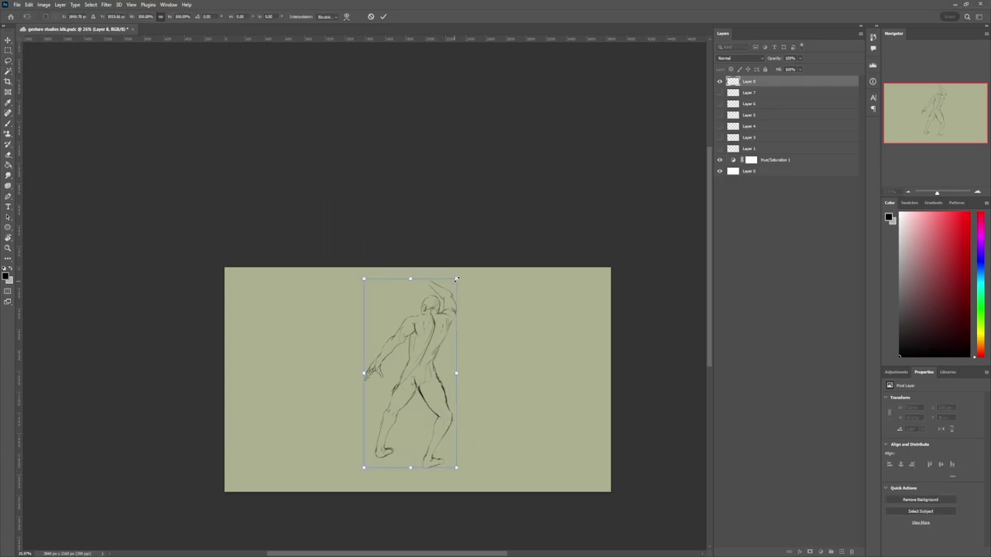
{"action": "left_click_drag", "start_coordinate": [457, 279], "coordinate": [443, 309]}
{"action": "left_click_drag", "start_coordinate": [423, 346], "coordinate": [427, 345]}
{"action": "key", "text": "Return"}
- Draw the raised hand gripping a long weapon handle that slants up to the left and ends in a cap
{"action": "key", "text": "b"}
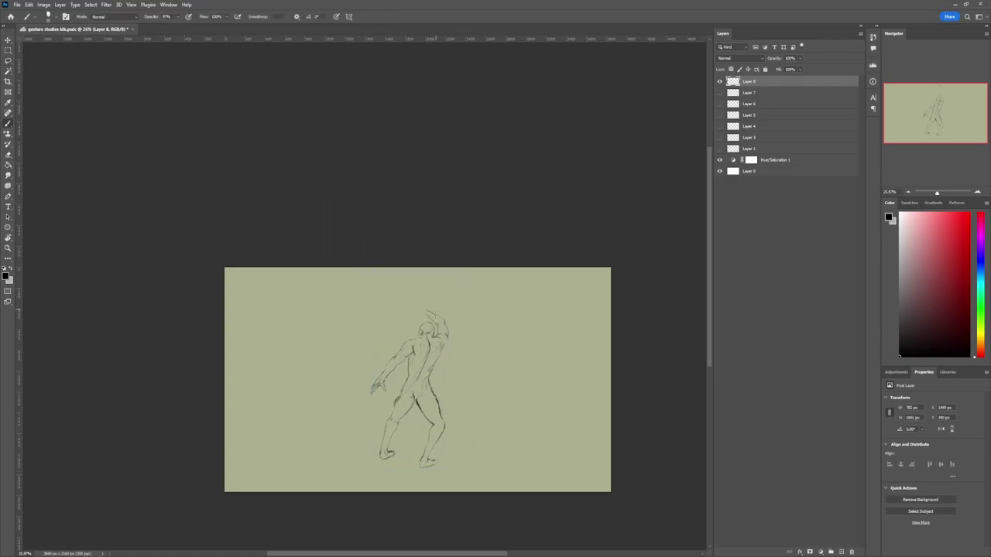
{"action": "scroll", "coordinate": [405, 317], "scroll_direction": "up", "scroll_amount": 5}
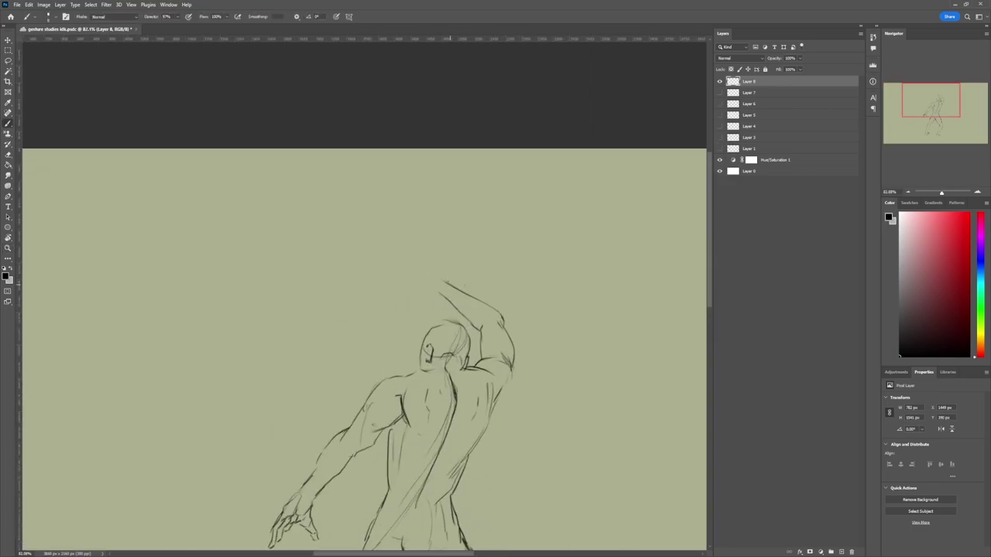
{"action": "mouse_move", "coordinate": [423, 264]}
{"action": "left_mouse_down"}
{"action": "mouse_move", "coordinate": [441, 263]}
{"action": "mouse_move", "coordinate": [414, 268]}
{"action": "left_mouse_up"}
{"action": "mouse_move", "coordinate": [413, 265]}
{"action": "left_mouse_down"}
{"action": "mouse_move", "coordinate": [363, 252]}
{"action": "mouse_move", "coordinate": [271, 197]}
{"action": "left_mouse_up"}
{"action": "key", "text": "ctrl+z"}
{"action": "mouse_move", "coordinate": [411, 282]}
{"action": "left_mouse_down"}
{"action": "mouse_move", "coordinate": [263, 203]}
{"action": "mouse_move", "coordinate": [294, 207]}
{"action": "mouse_move", "coordinate": [291, 231]}
{"action": "mouse_move", "coordinate": [303, 209]}
{"action": "mouse_move", "coordinate": [296, 206]}
{"action": "left_mouse_up"}
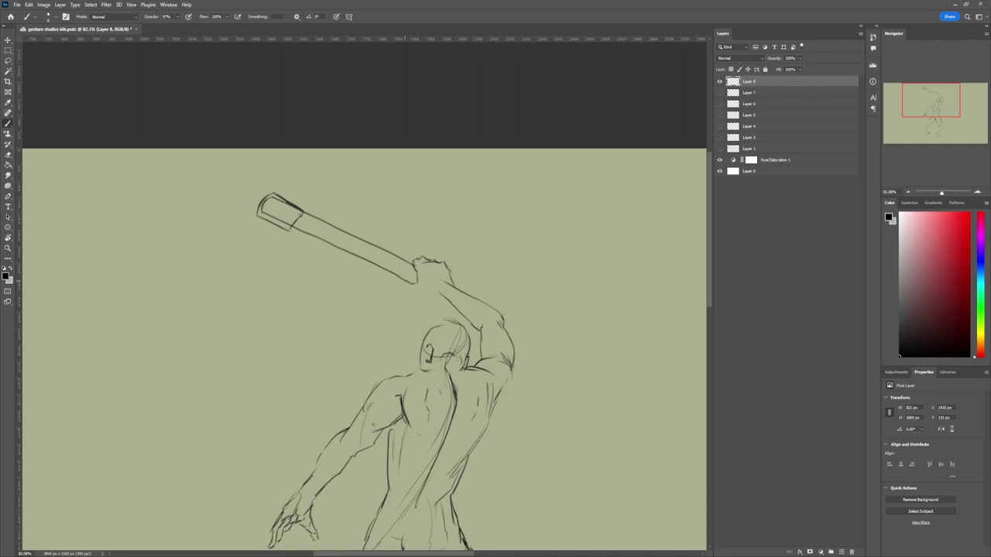
{"action": "mouse_move", "coordinate": [415, 291]}
{"action": "left_mouse_down"}
{"action": "mouse_move", "coordinate": [443, 298]}
{"action": "mouse_move", "coordinate": [464, 276]}
{"action": "left_mouse_up"}
- Select the raised hand together with the weapon handle and scale both down toward the wrist
{"action": "key", "text": "l"}
{"action": "key", "text": "ctrl+t"}
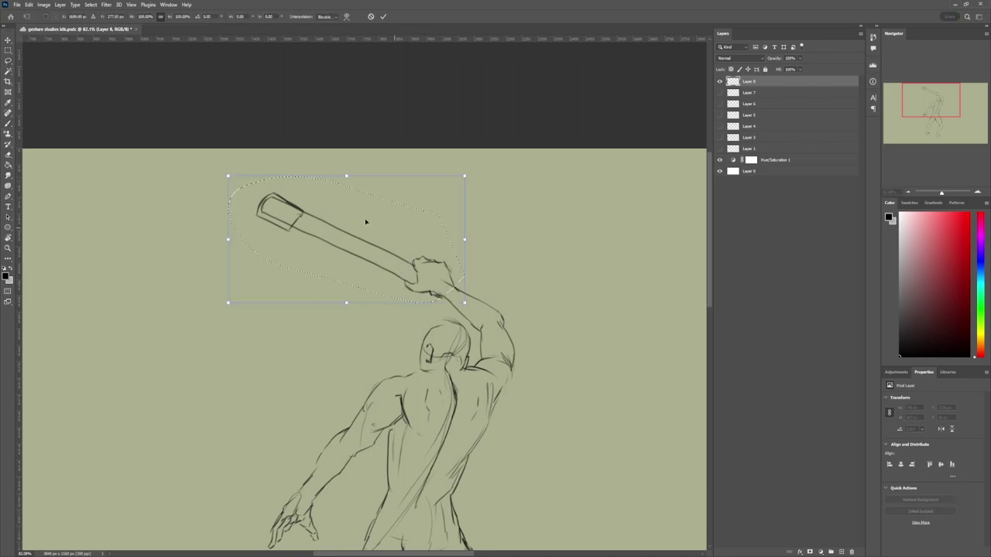
{"action": "left_click_drag", "start_coordinate": [228, 177], "coordinate": [276, 204]}
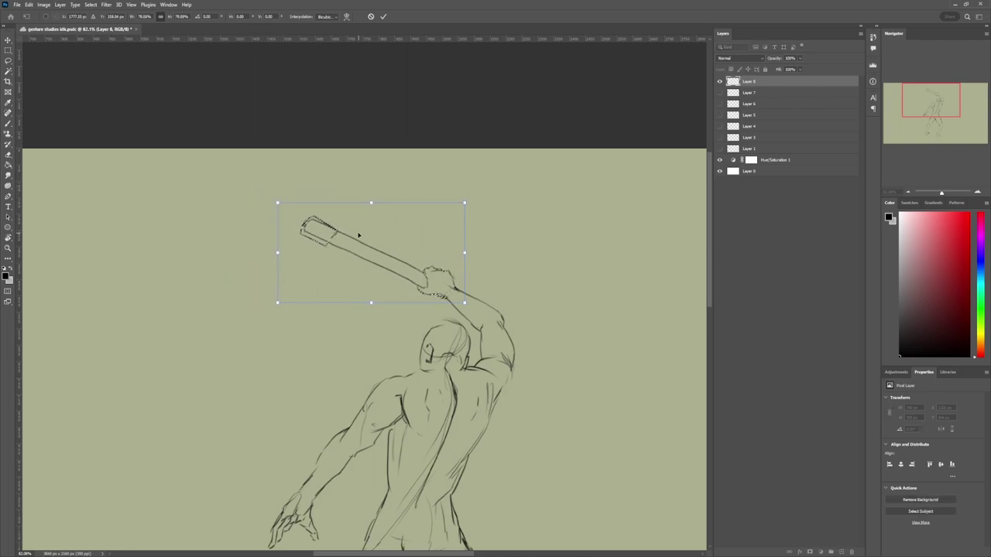
{"action": "key", "text": "Return"}
{"action": "key", "text": "ctrl+d"}
- Select only the weapon handle, without the gripping hand, and scale it down to make it shorter and thinner
{"action": "key", "text": "ctrl+shift+d"}
{"action": "key", "text": "ctrl+t"}
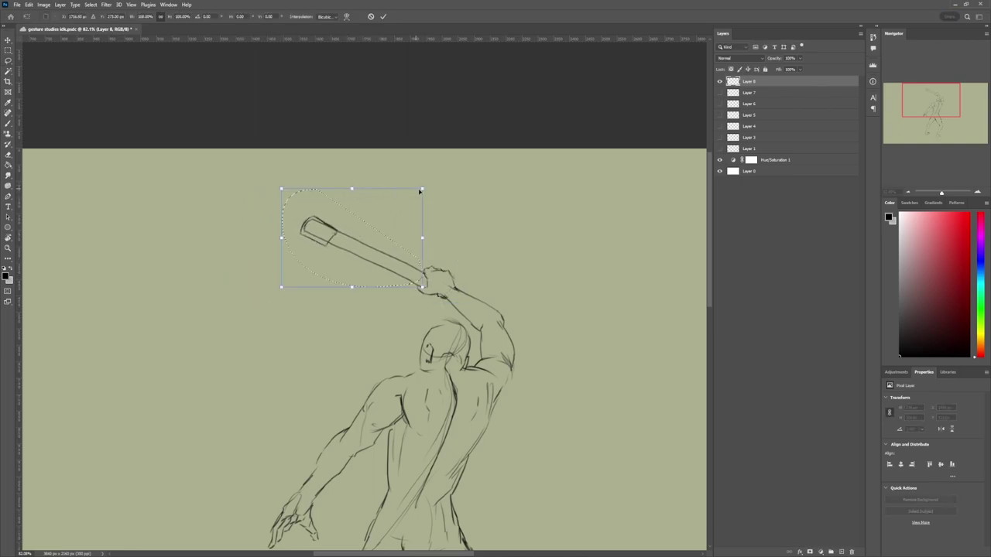
{"action": "mouse_move", "coordinate": [421, 191]}
{"action": "left_mouse_down"}
{"action": "mouse_move", "coordinate": [402, 206]}
{"action": "mouse_move", "coordinate": [416, 218]}
{"action": "left_mouse_up"}
{"action": "key", "text": "Return"}
{"action": "key", "text": "ctrl+d"}
- Draw a chain curving up from the handle's tip, and shrink the whole drawing slightly downward to free space above it
{"action": "key", "text": "b"}
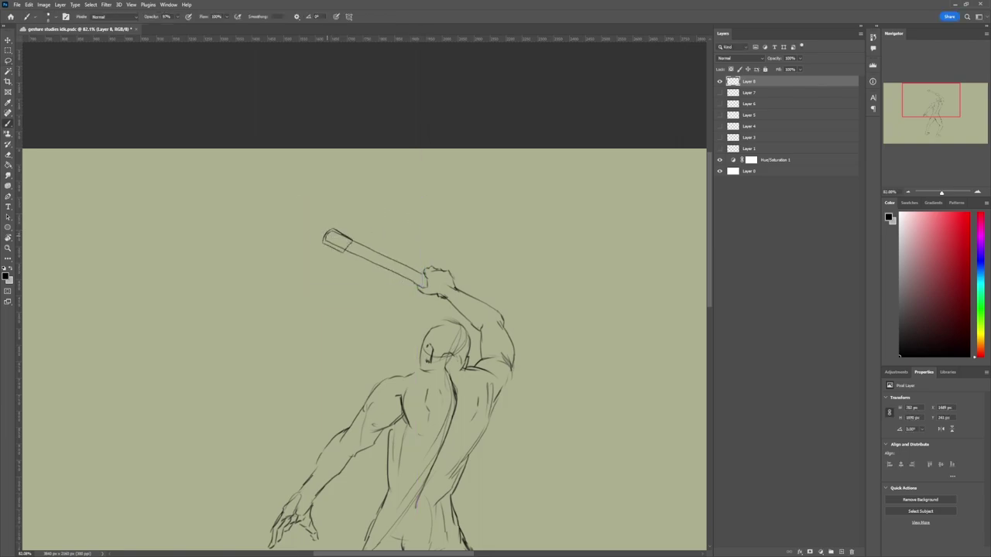
{"action": "left_click_drag", "start_coordinate": [325, 235], "coordinate": [286, 167]}
{"action": "key", "text": "ctrl+t"}
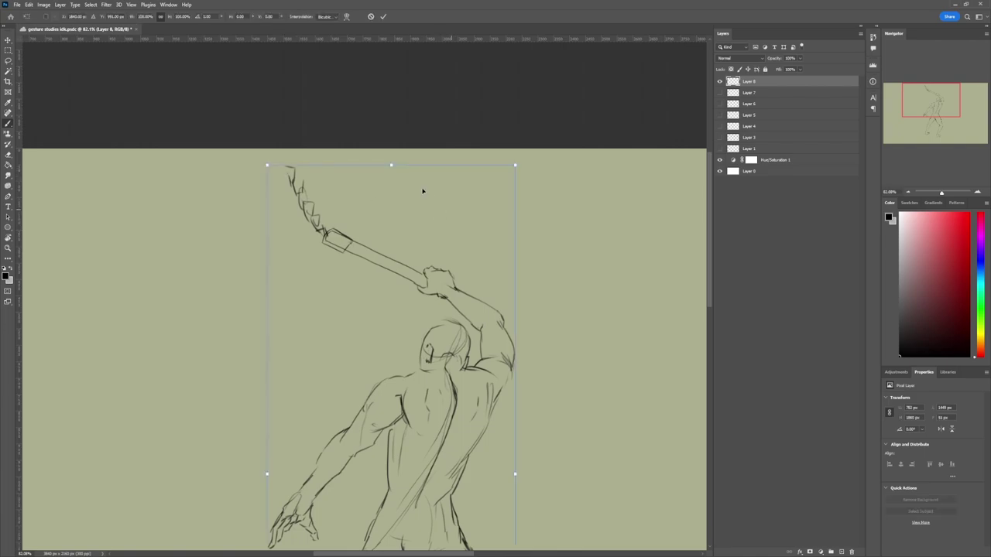
{"action": "left_click_drag", "start_coordinate": [421, 188], "coordinate": [422, 214]}
{"action": "key", "text": "Return"}
- Draw a round flail head with studs around and across it at the upper end of the chain
{"action": "mouse_move", "coordinate": [302, 172]}
{"action": "left_mouse_down"}
{"action": "mouse_move", "coordinate": [278, 195]}
{"action": "mouse_move", "coordinate": [302, 172]}
{"action": "mouse_move", "coordinate": [288, 200]}
{"action": "left_mouse_up"}
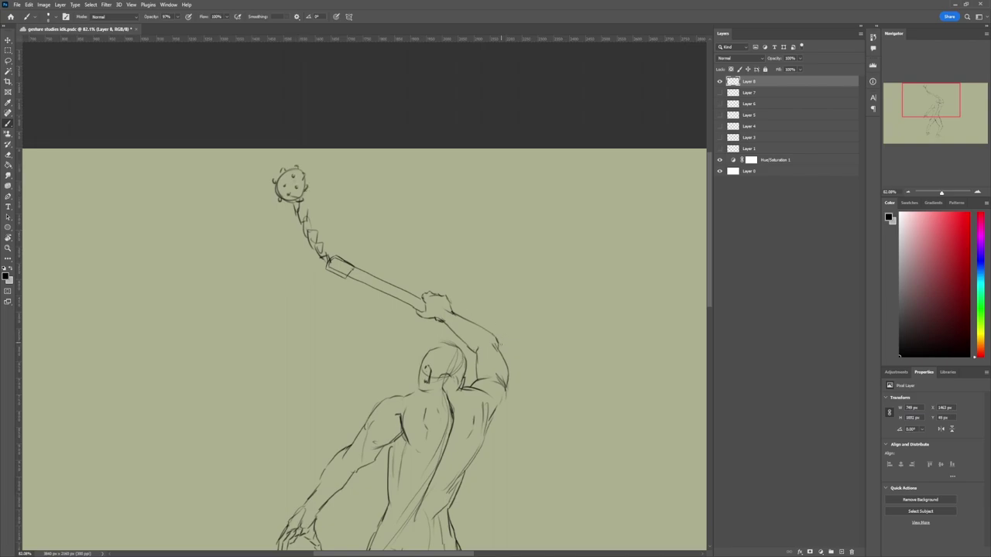
{"action": "key", "text": "e"}
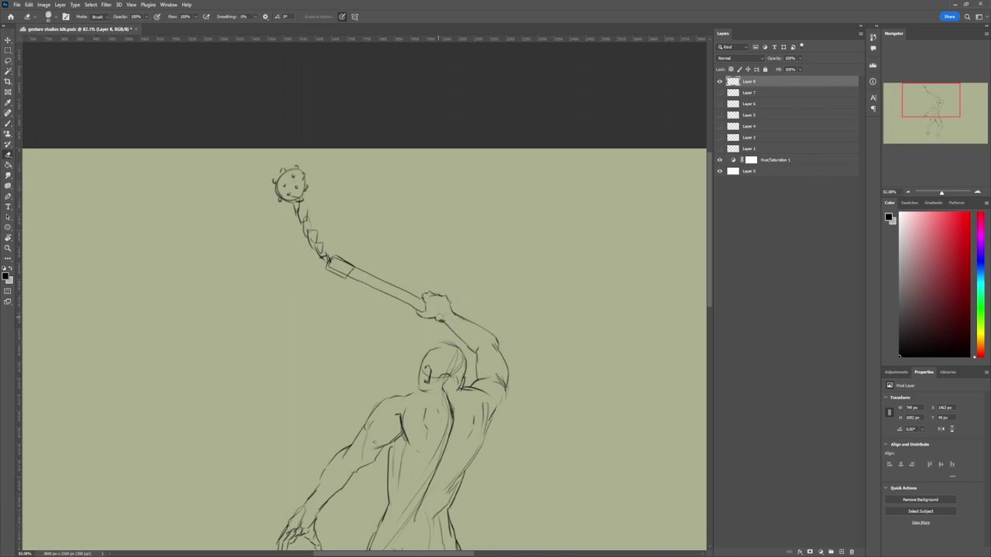
- Select the figure's lowered left hand and scale it down slightly
{"action": "key", "text": "z"}
{"action": "left_click_drag", "start_coordinate": [507, 362], "coordinate": [487, 301]}
{"action": "left_click_drag", "start_coordinate": [515, 338], "coordinate": [480, 326]}
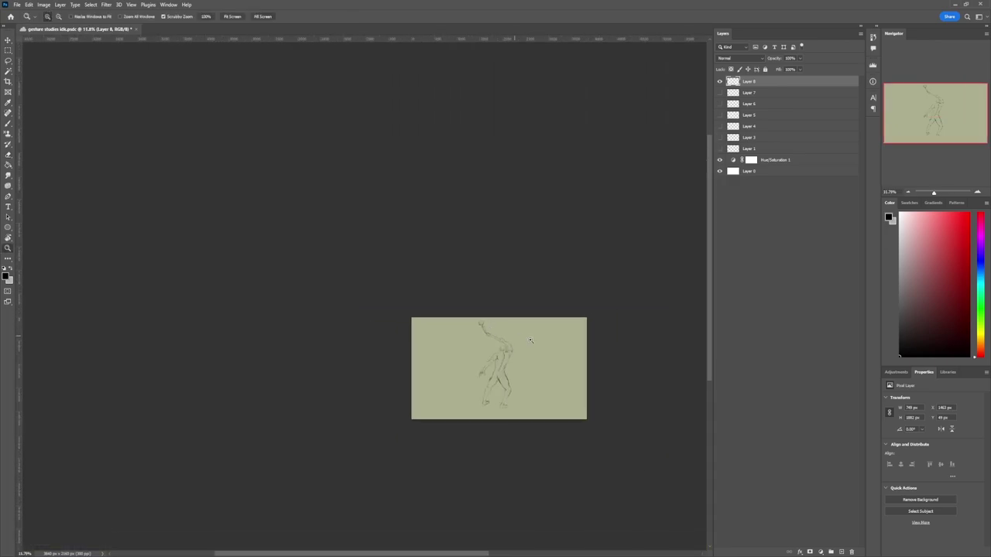
{"action": "mouse_move", "coordinate": [478, 391]}
{"action": "left_mouse_down"}
{"action": "mouse_move", "coordinate": [498, 409]}
{"action": "mouse_move", "coordinate": [463, 387]}
{"action": "left_mouse_up"}
{"action": "mouse_move", "coordinate": [397, 368]}
{"action": "left_mouse_down"}
{"action": "mouse_move", "coordinate": [415, 372]}
{"action": "mouse_move", "coordinate": [372, 373]}
{"action": "mouse_move", "coordinate": [378, 349]}
{"action": "left_mouse_up"}
{"action": "key", "text": "l"}
{"action": "key", "text": "ctrl+t"}
{"action": "left_click_drag", "start_coordinate": [340, 378], "coordinate": [345, 373]}
{"action": "key", "text": "Return"}
{"action": "key", "text": "ctrl+d"}
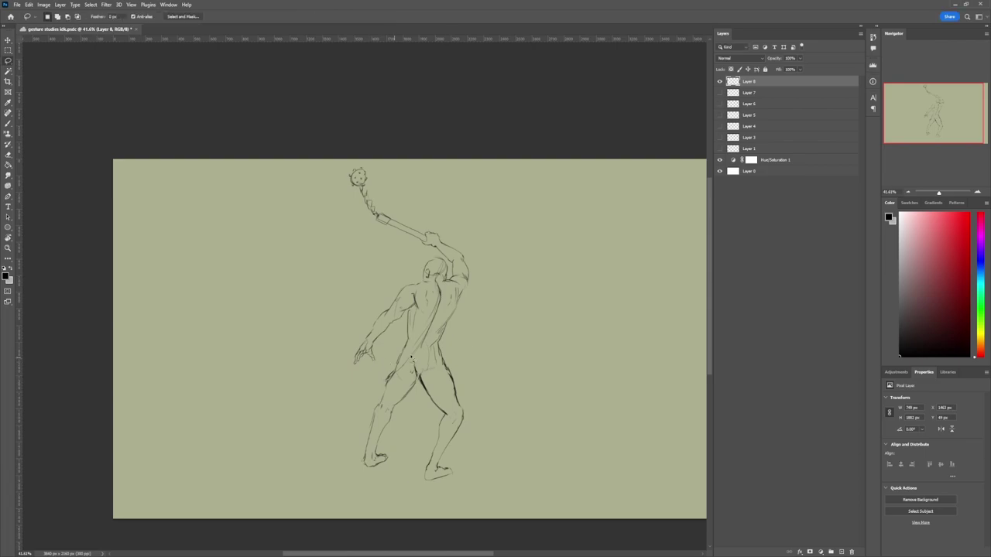
- Scale the complete flail-wielding figure down and move it to the left side of the canvas
{"action": "key", "text": "z"}
{"action": "left_click_drag", "start_coordinate": [442, 375], "coordinate": [398, 370]}
{"action": "left_click_drag", "start_coordinate": [492, 383], "coordinate": [477, 370]}
{"action": "key", "text": "ctrl+t"}
{"action": "left_click_drag", "start_coordinate": [438, 332], "coordinate": [236, 358]}
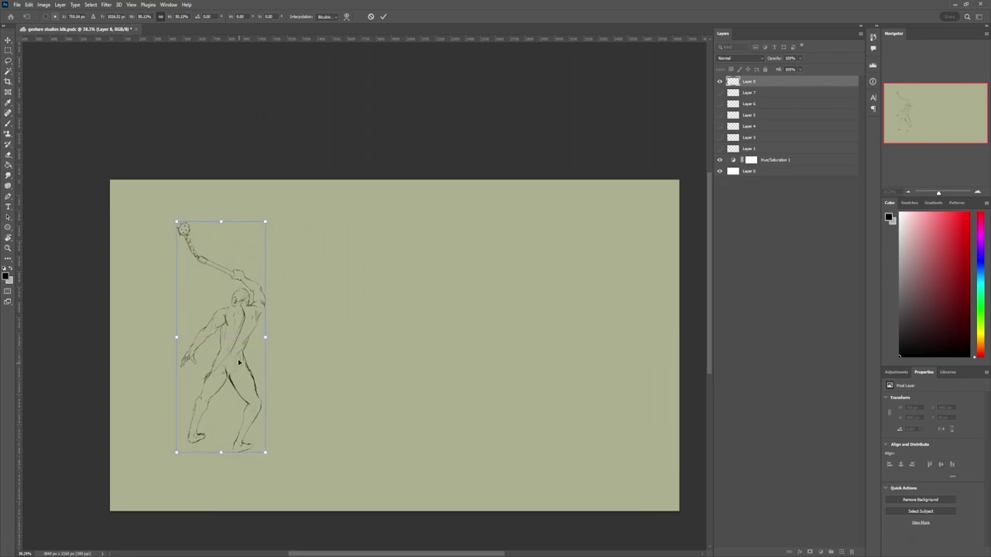
{"action": "key", "text": "Return"}
- Hide the flail figure's layer and add a new empty layer above it
{"action": "left_click", "coordinate": [720, 82]}
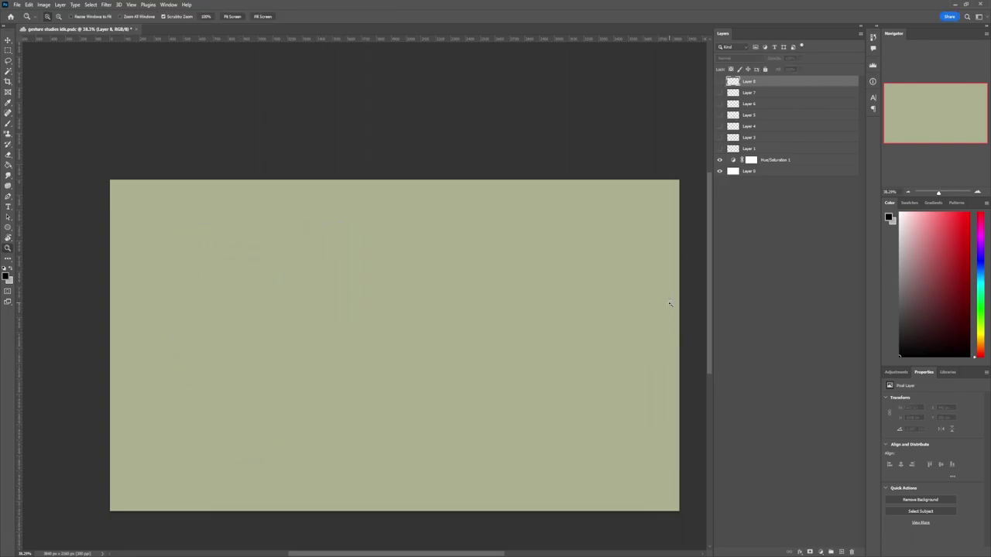
{"action": "key", "text": "ctrl+shift+alt+n"}
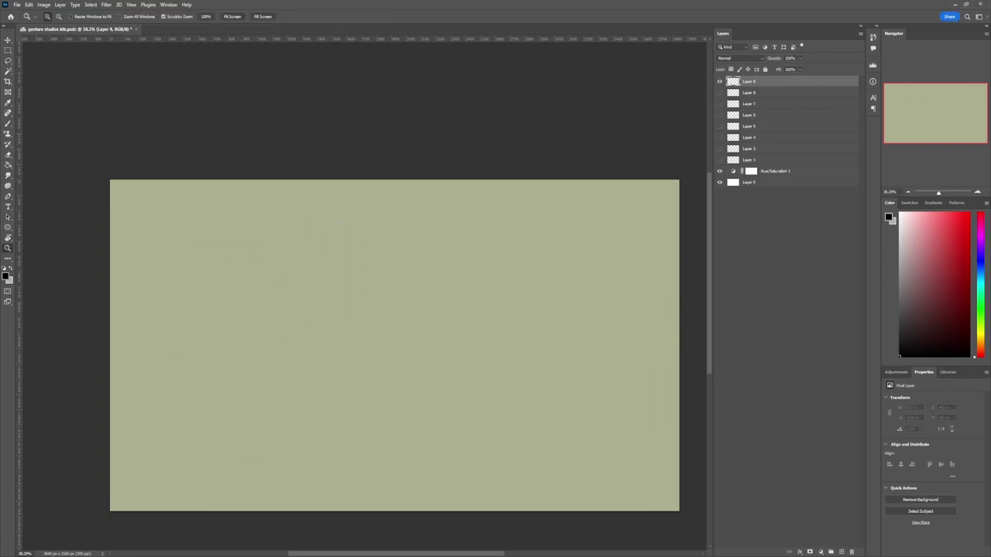